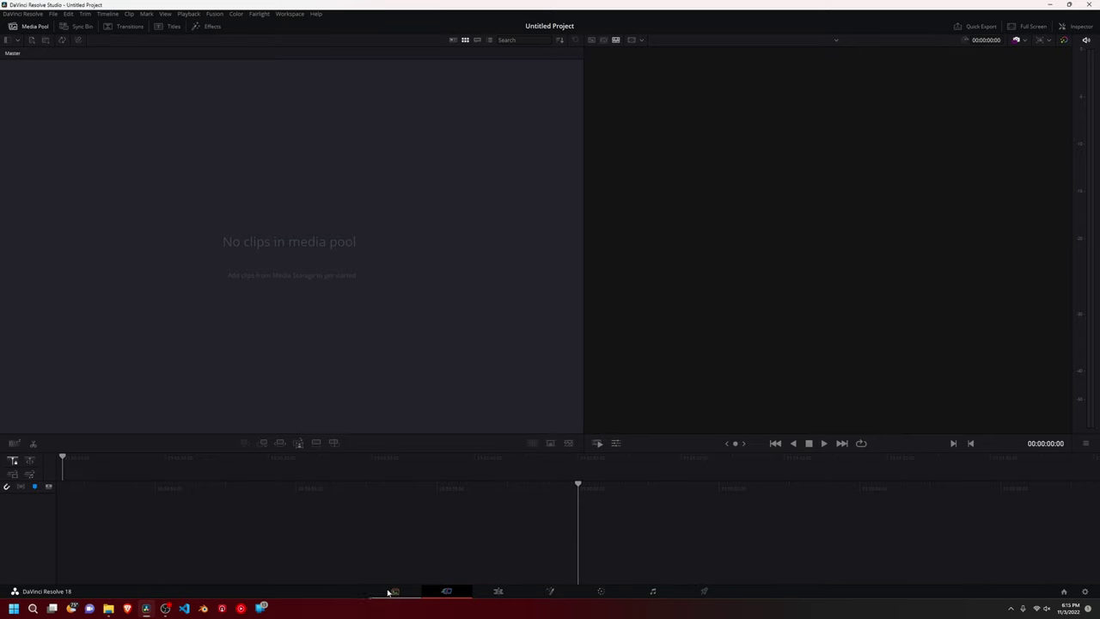
# - Import EOSR3886.JPG from the 100EOS_R folder into the Media Pool and preview it
pyautogui.click(387, 591)
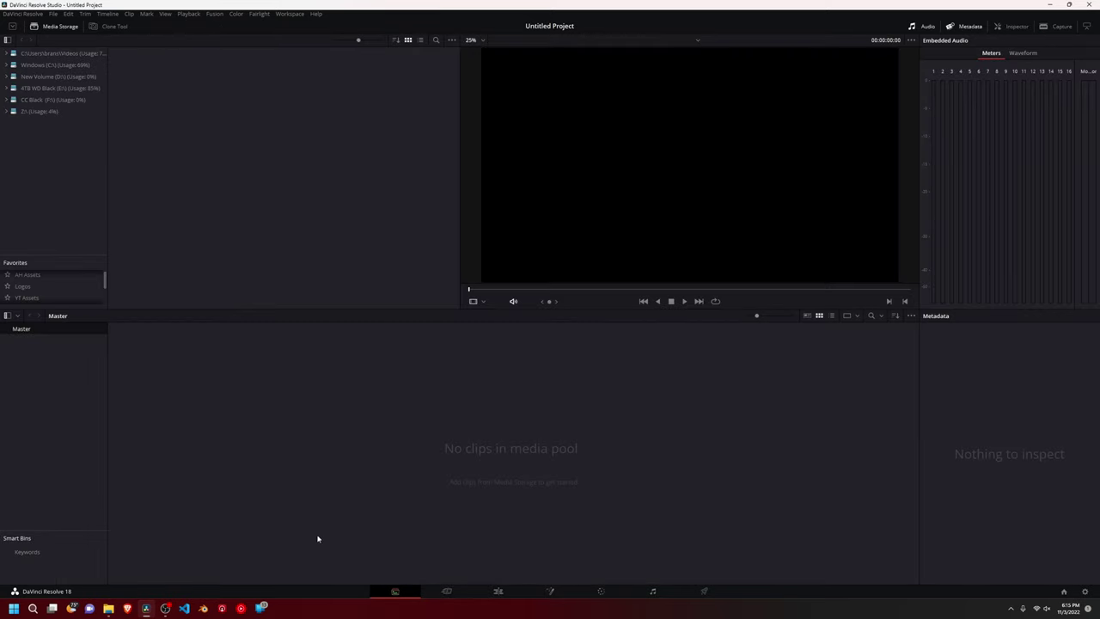
pyautogui.click(108, 607)
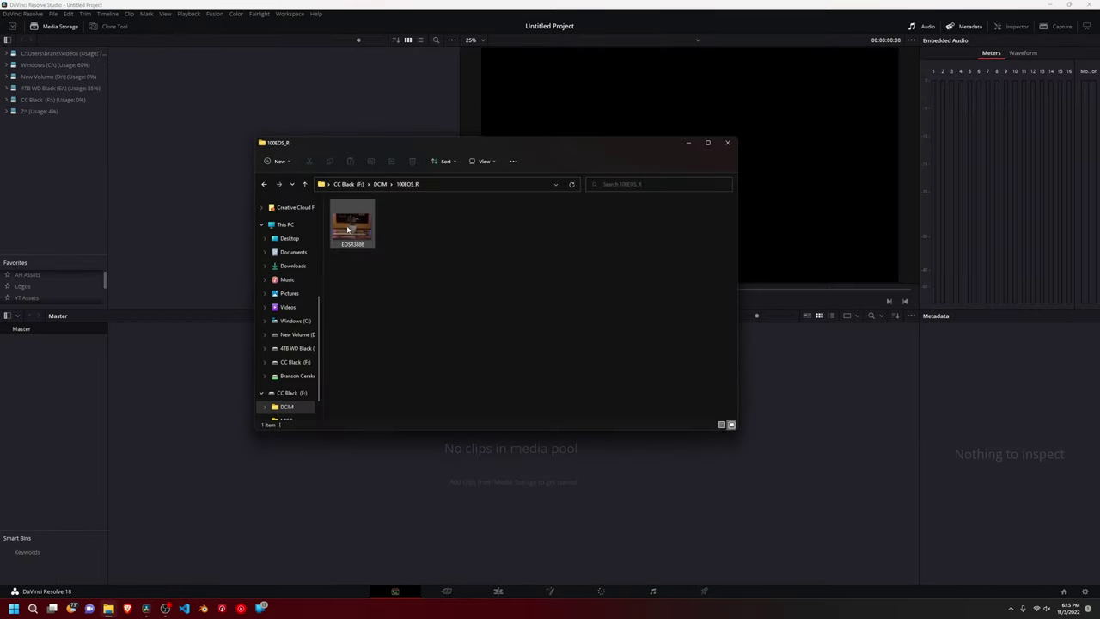
pyautogui.moveTo(349, 229); pyautogui.dragTo(191, 372)
pyautogui.click(136, 344)
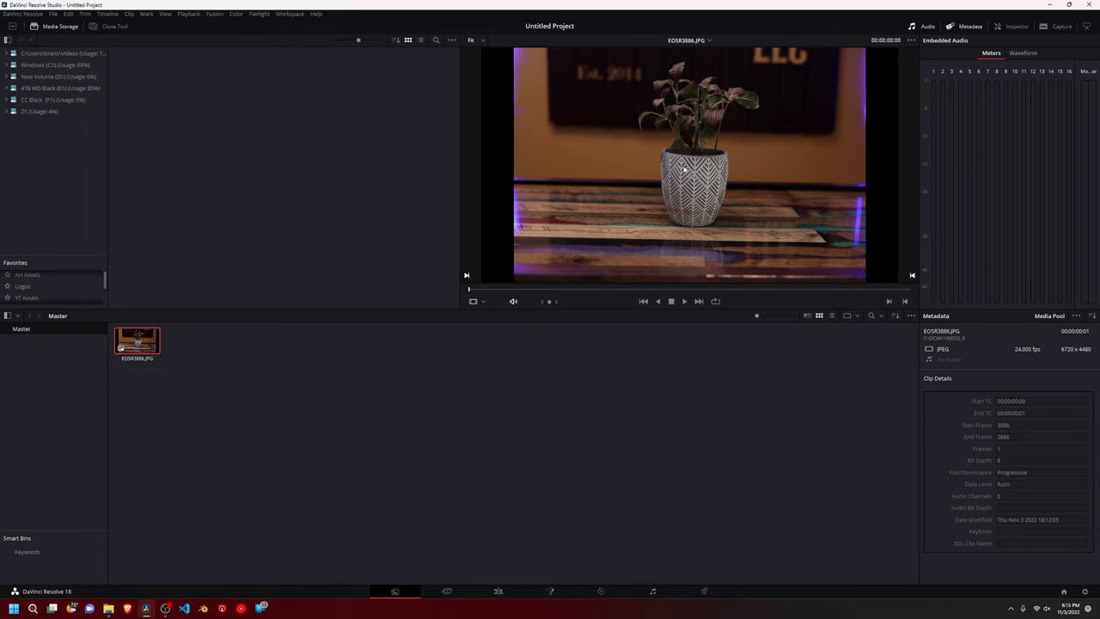
pyautogui.click(498, 590)
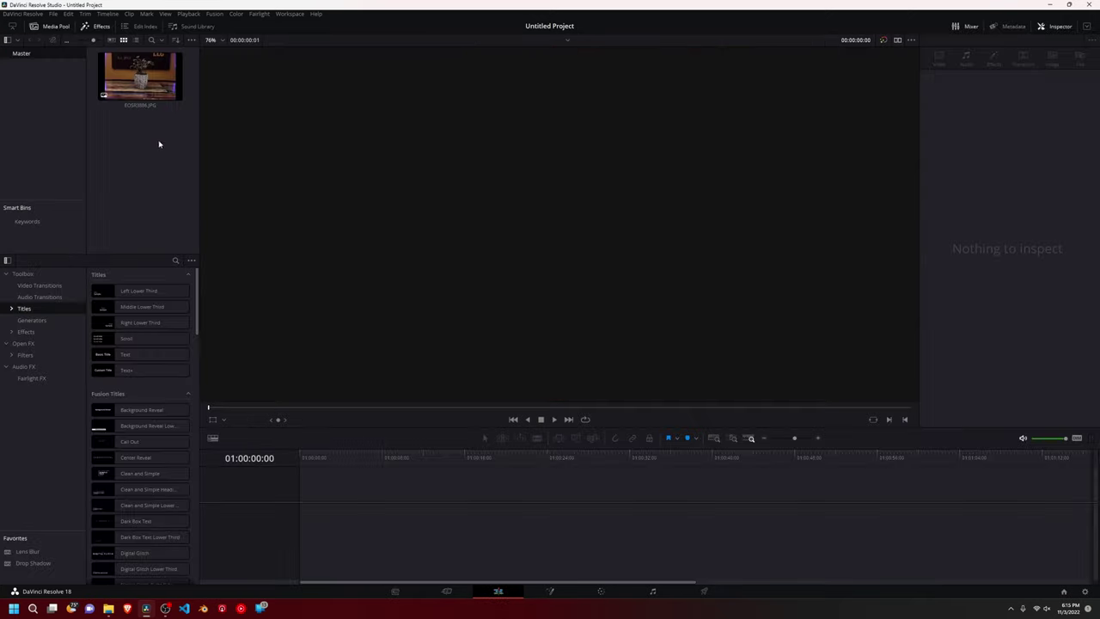
# - Place EOSR3886.JPG on a new timeline and bring up Project Settings with Shift+9
pyautogui.moveTo(142, 75); pyautogui.dragTo(314, 498)
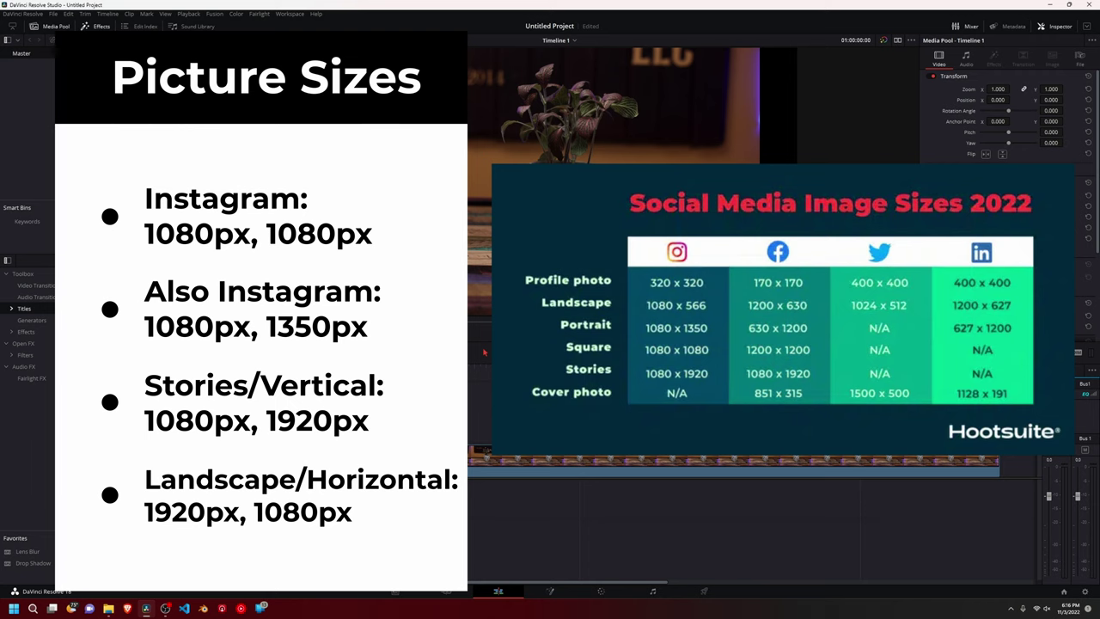
pyautogui.hotkey('shift', '9')
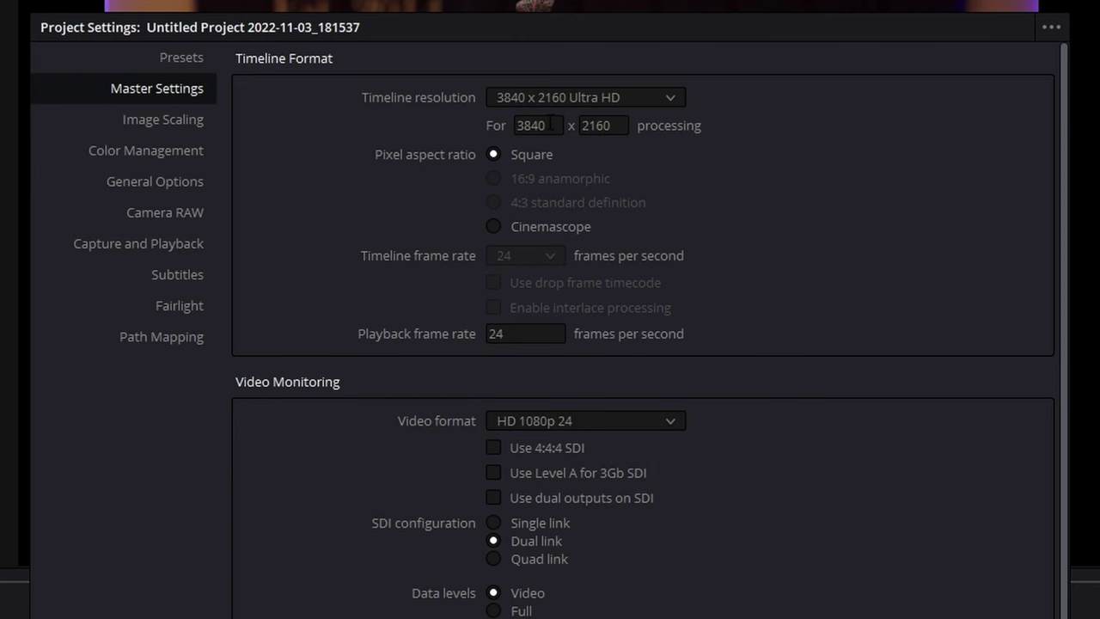
# - Set the timeline resolution width and height to 1080 and save
pyautogui.click(550, 124)
pyautogui.write('1080')
pyautogui.press('Tab')
pyautogui.write('1080')
pyautogui.click(802, 232)
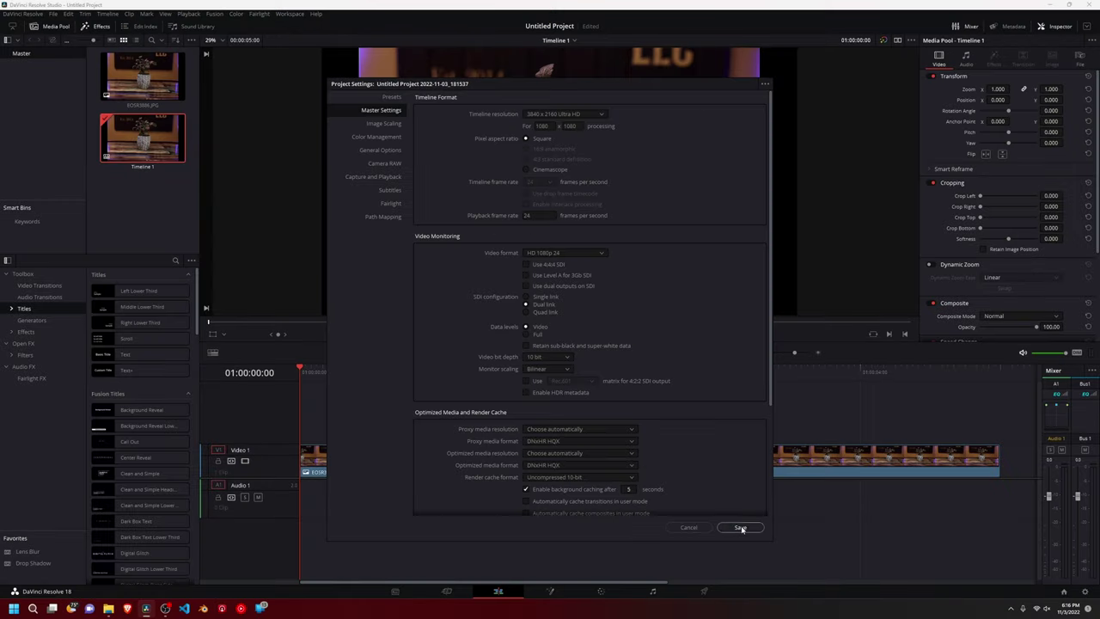
pyautogui.click(738, 528)
pyautogui.click(542, 466)
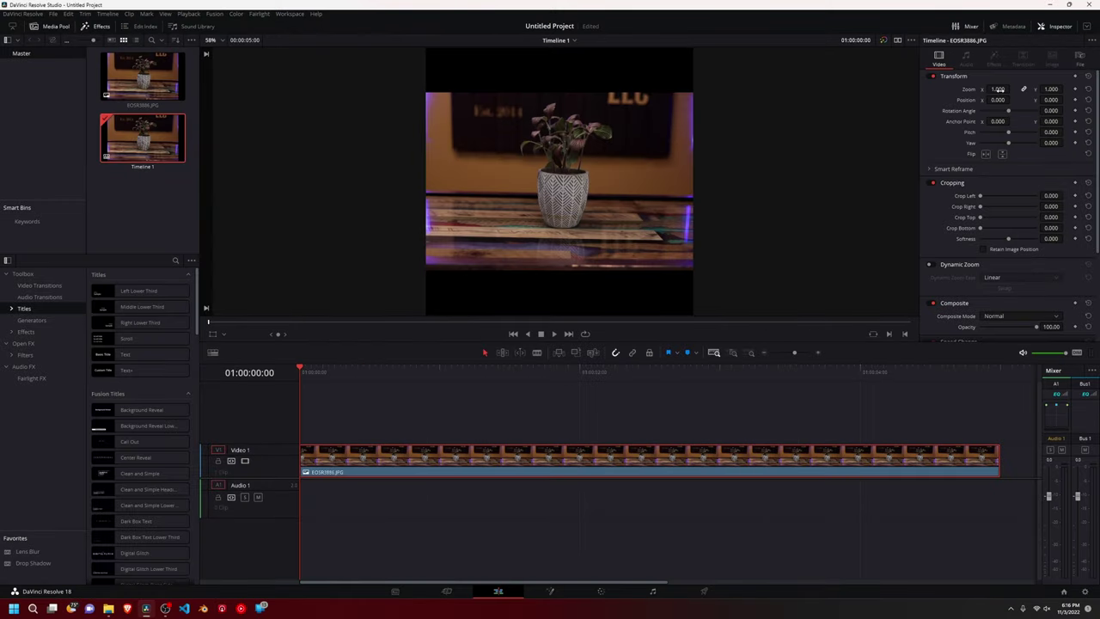
# - Zoom the photo to 1.770 and position it at -19, -119 in the Inspector
pyautogui.moveTo(997, 89); pyautogui.dragTo(1065, 100)
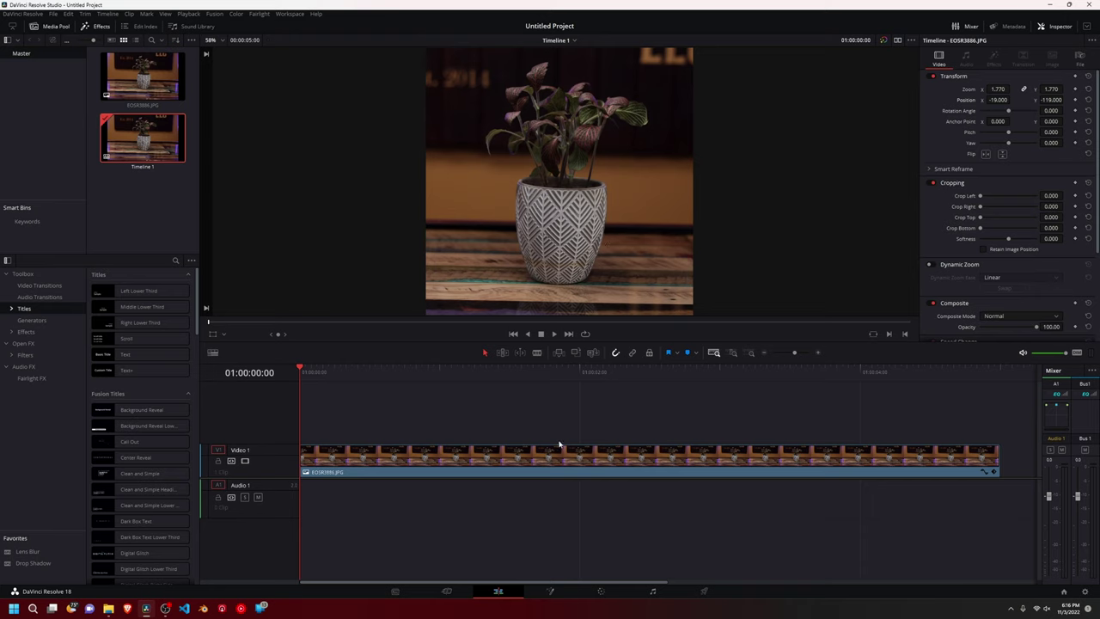
# - Go to the Color page with the Gallery and clip strip hidden
pyautogui.click(602, 591)
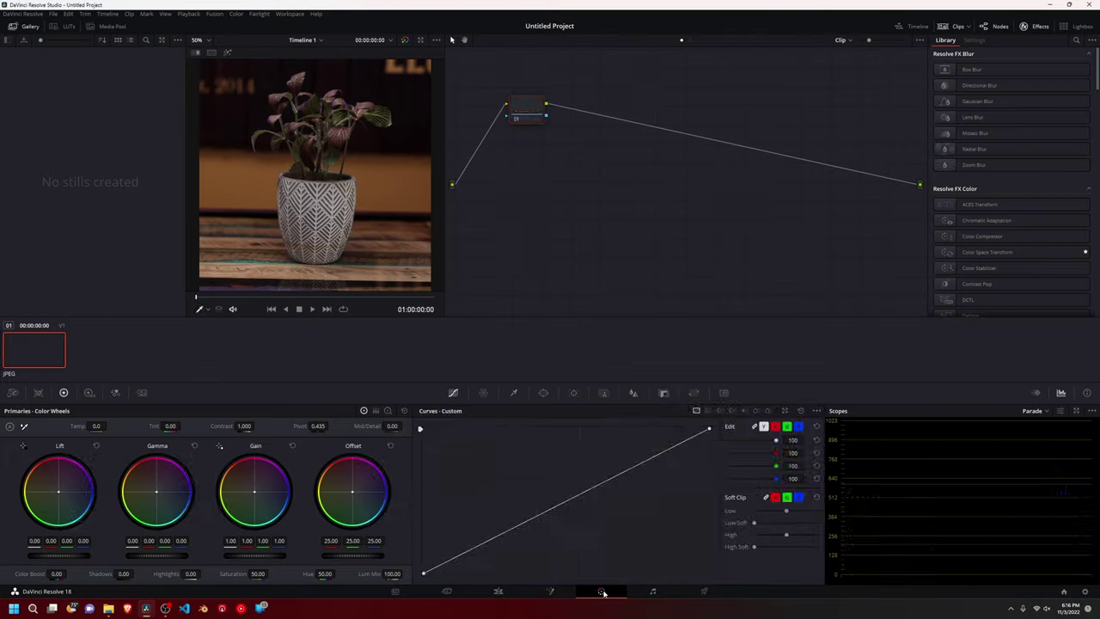
pyautogui.click(24, 25)
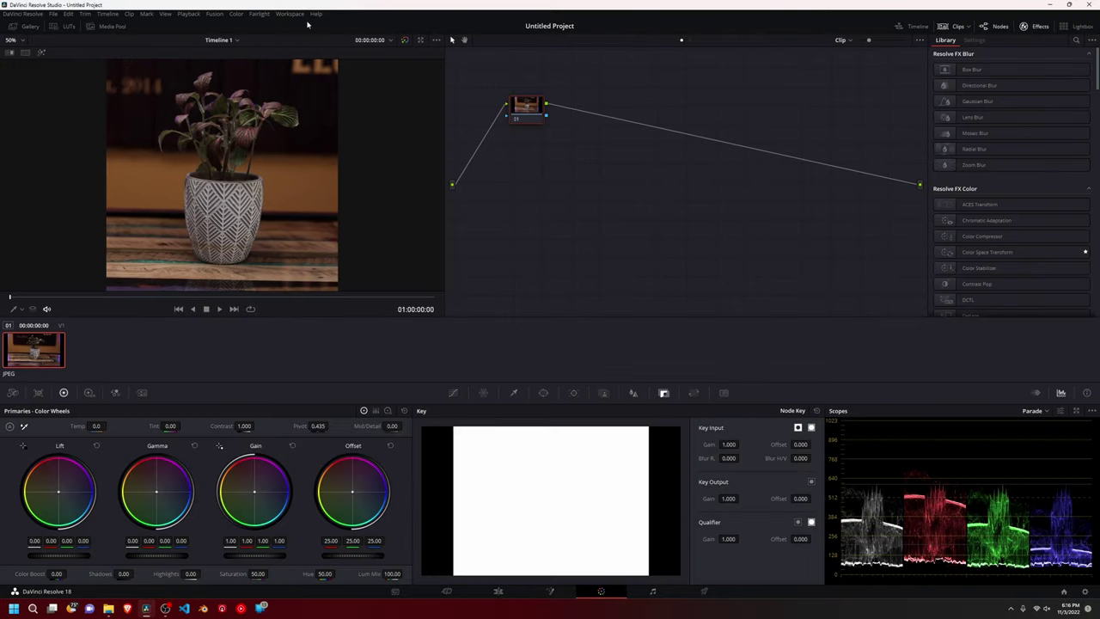
pyautogui.click(953, 26)
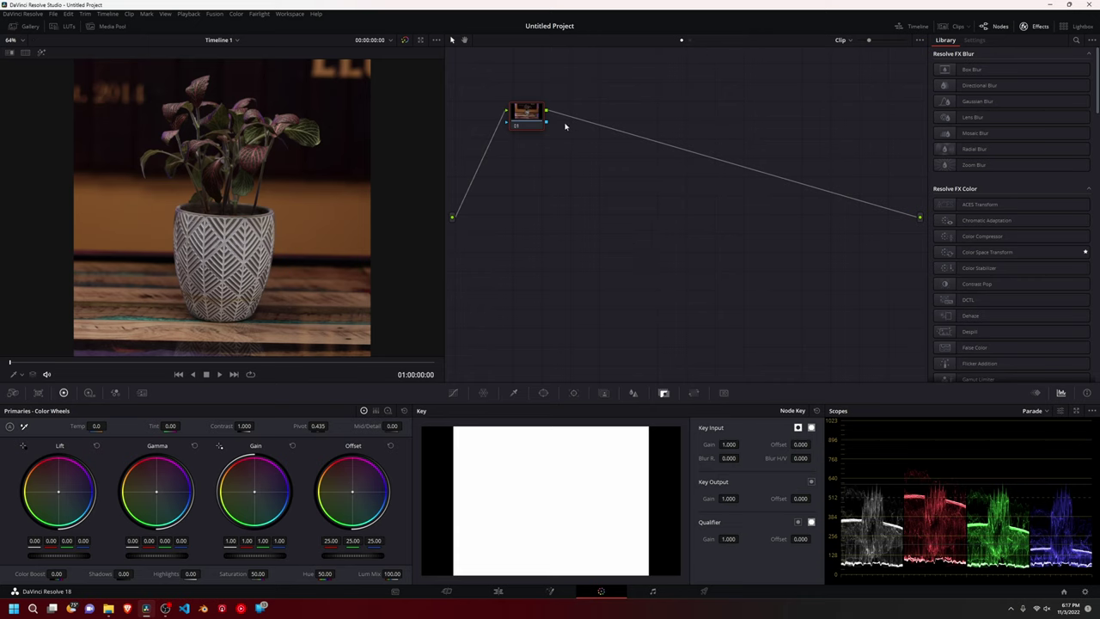
# - Add serial nodes 02–04 after node 01 and reselect node 01
pyautogui.moveTo(525, 114); pyautogui.dragTo(508, 130)
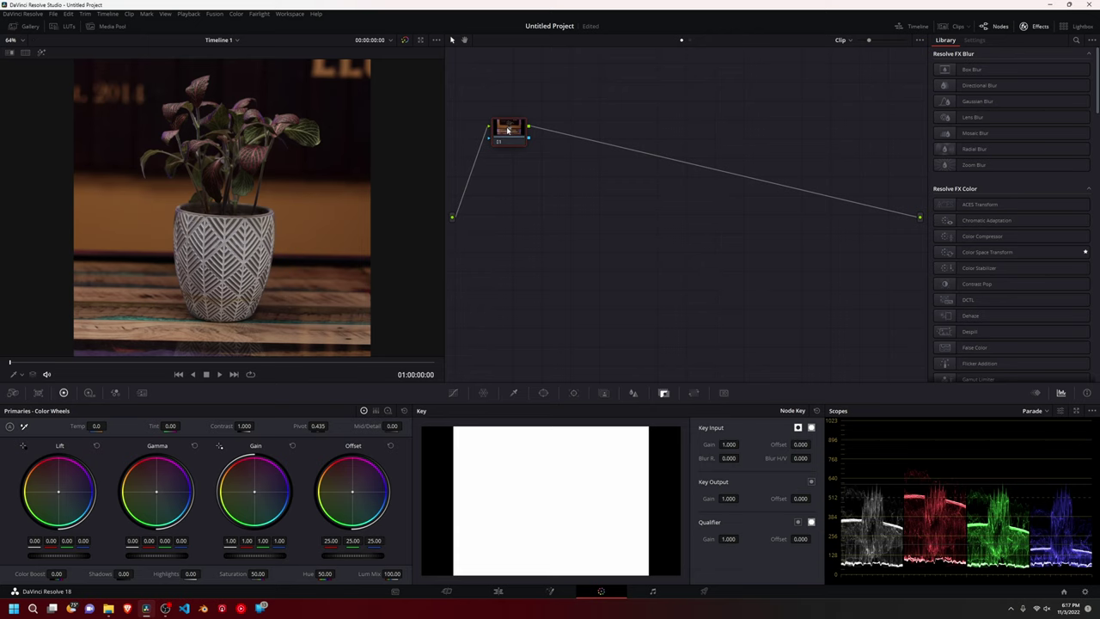
pyautogui.hotkey('alt', 's')
pyautogui.hotkey('alt', 's')
pyautogui.hotkey('alt', 's')
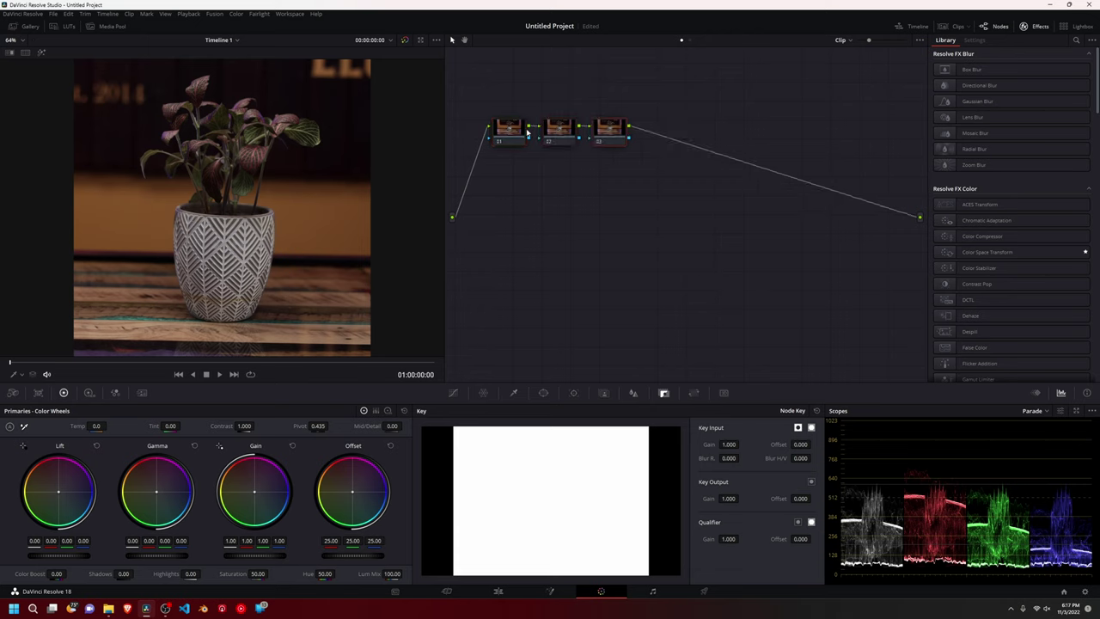
pyautogui.click(513, 133)
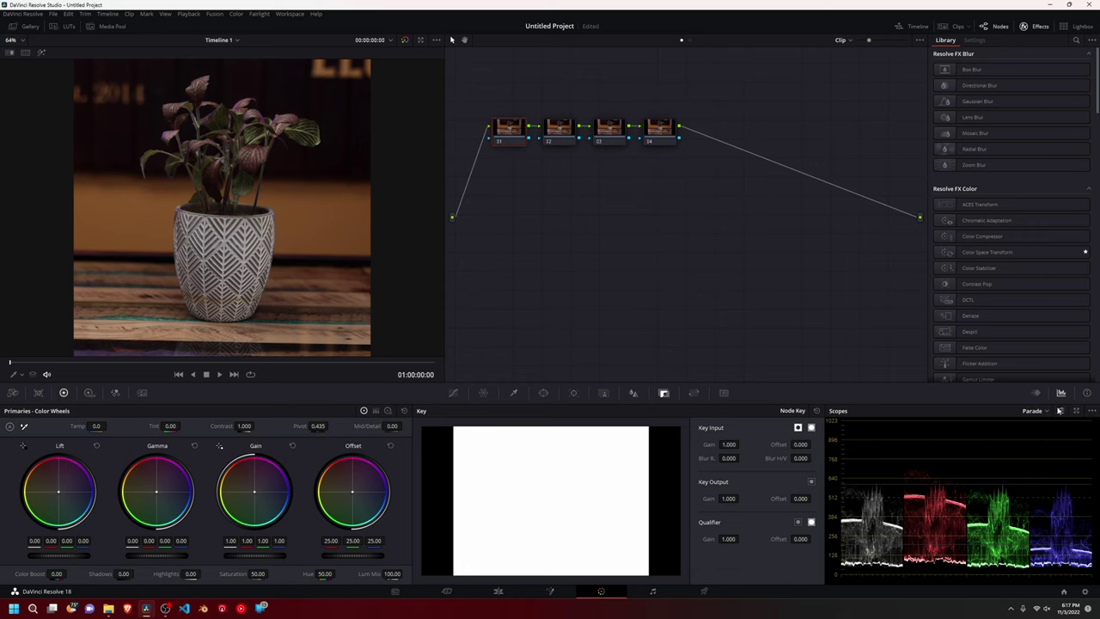
# - Pop out the scopes and set the Parade display to YRGB
pyautogui.click(1075, 410)
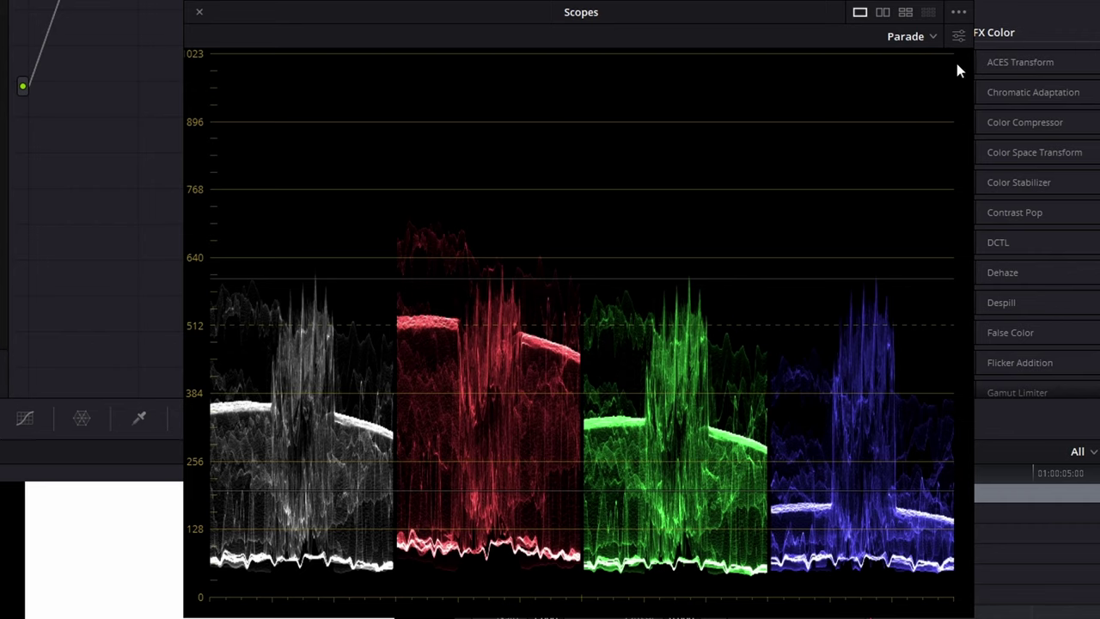
pyautogui.click(946, 190)
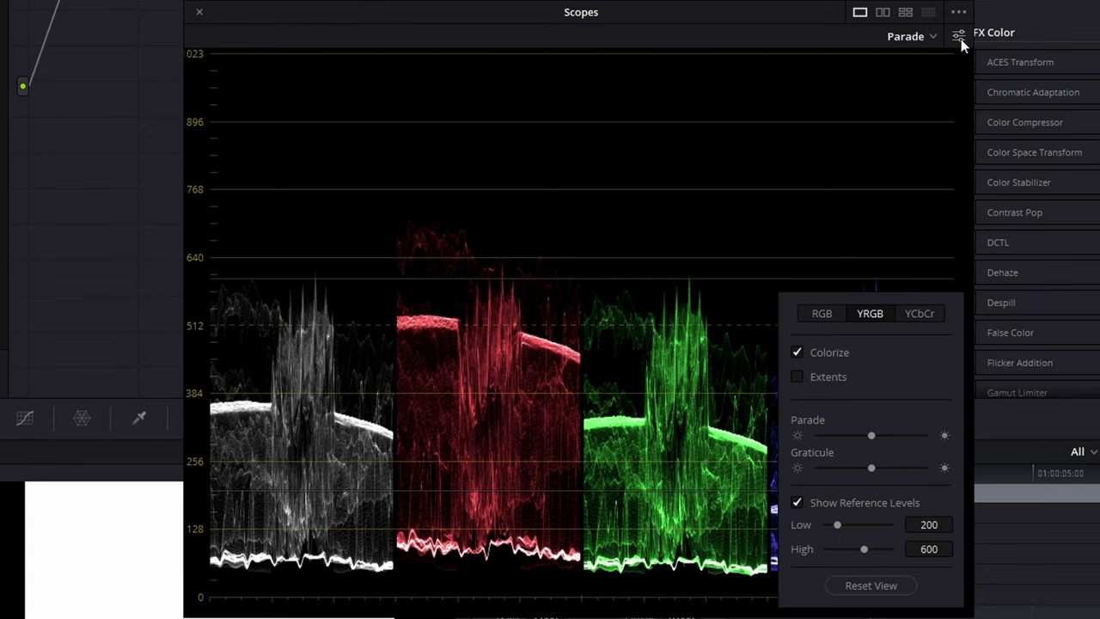
pyautogui.click(840, 315)
pyautogui.click(870, 313)
pyautogui.click(917, 314)
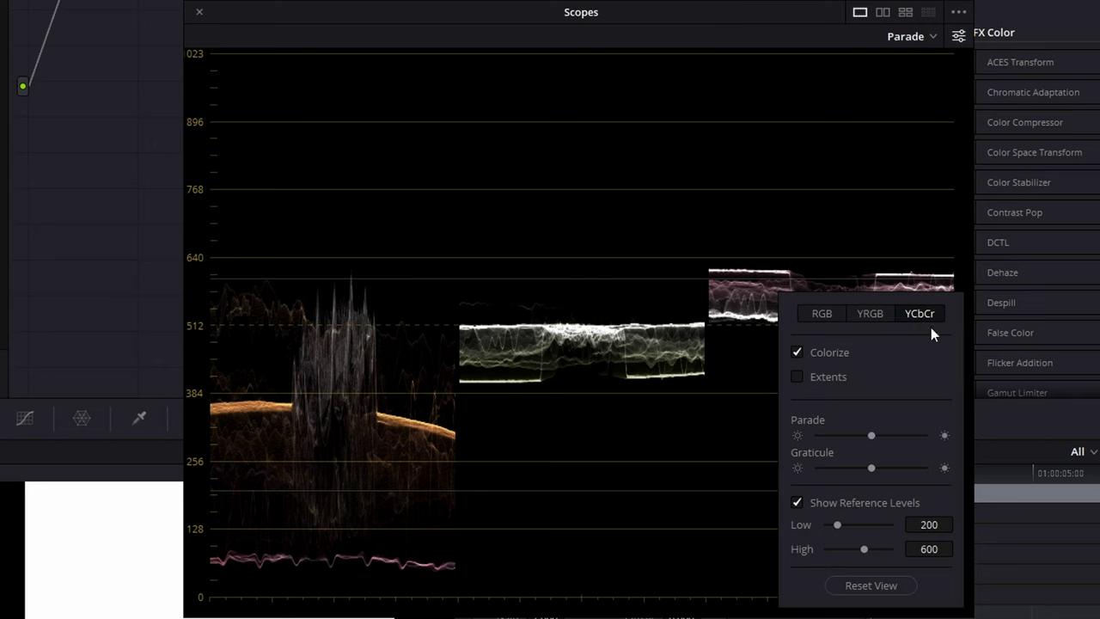
pyautogui.click(867, 318)
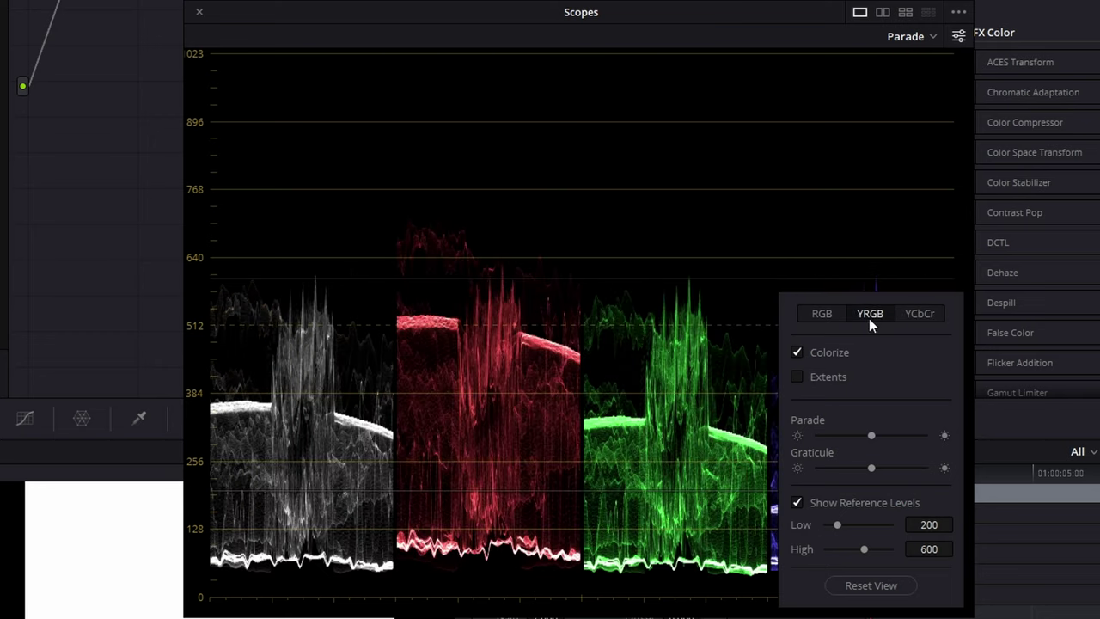
pyautogui.click(880, 248)
pyautogui.moveTo(589, 16); pyautogui.dragTo(655, 10)
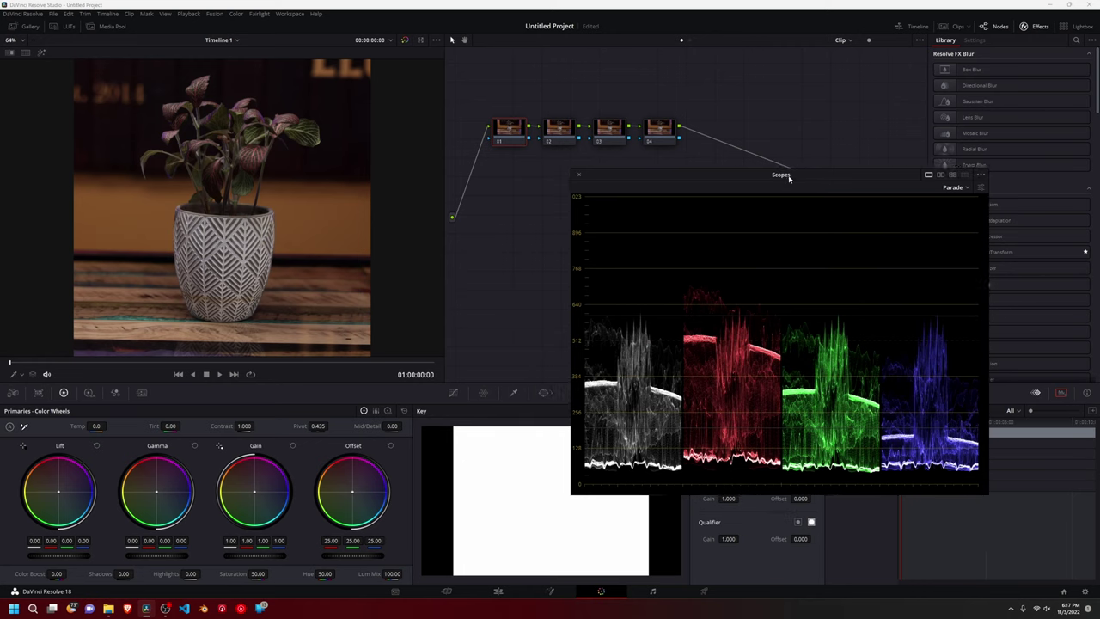
pyautogui.moveTo(788, 177)
pyautogui.mouseDown()
pyautogui.moveTo(768, 181)
pyautogui.moveTo(782, 194)
pyautogui.mouseUp()
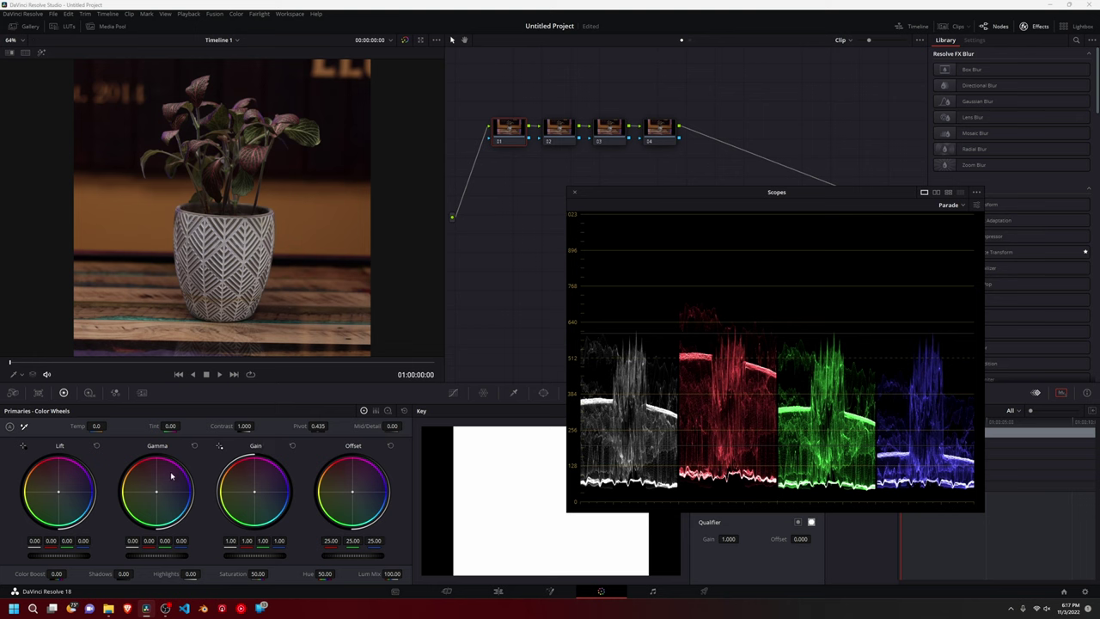
# - Lower Lift to -0.02 and raise Gain to 1.41, docking the scopes afterwards
pyautogui.moveTo(80, 556); pyautogui.dragTo(64, 556)
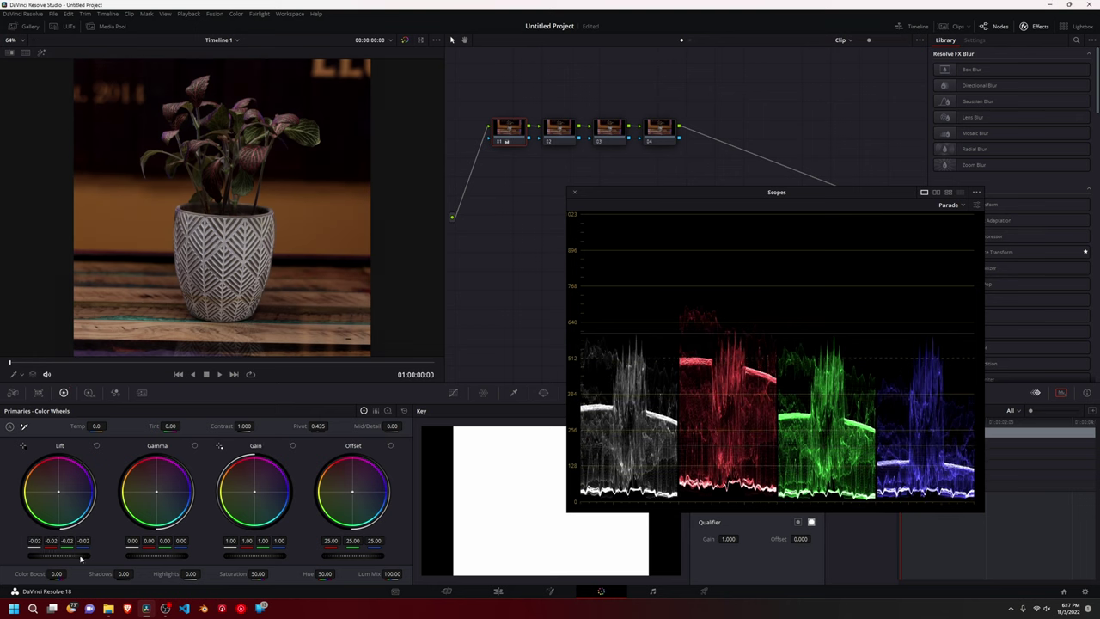
pyautogui.moveTo(233, 563); pyautogui.dragTo(275, 563)
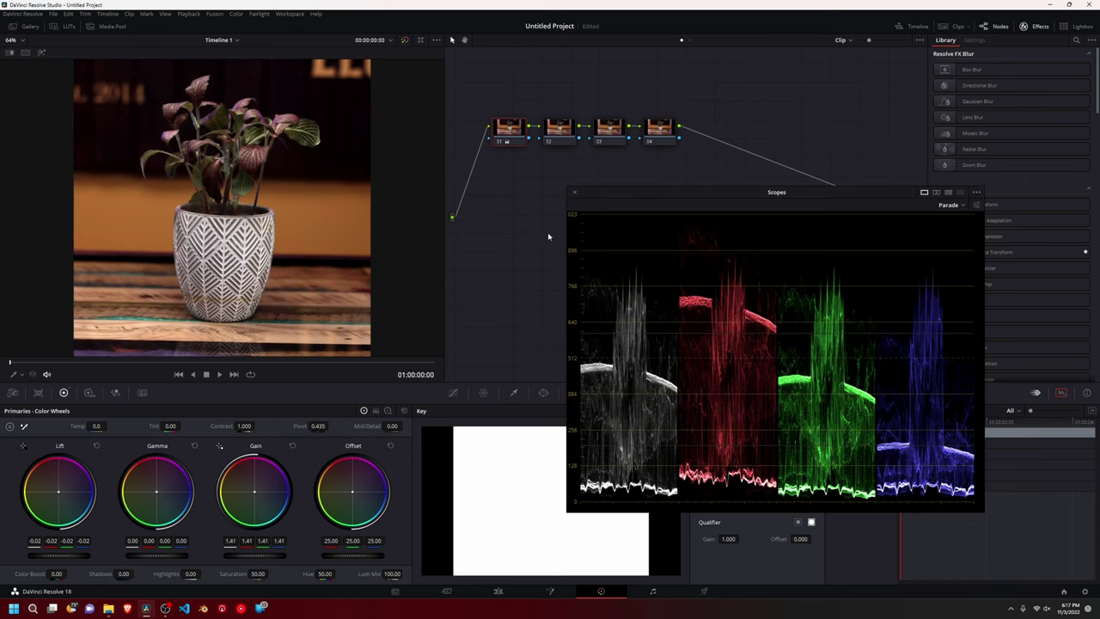
pyautogui.click(573, 192)
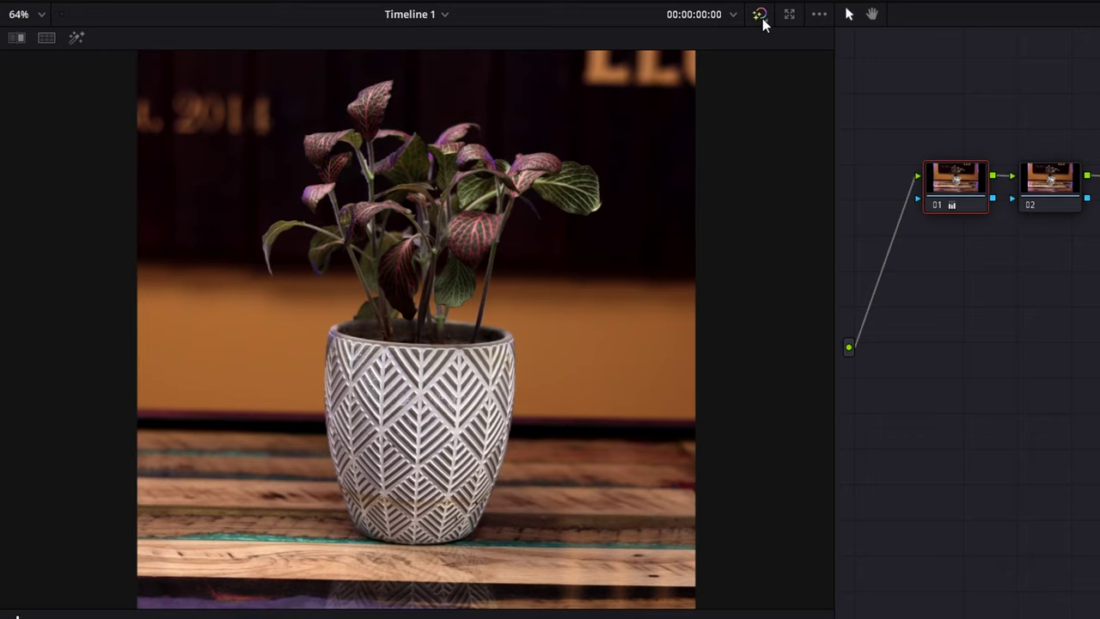
pyautogui.click(406, 41)
pyautogui.click(405, 41)
pyautogui.click(406, 41)
pyautogui.click(405, 42)
pyautogui.click(762, 17)
pyautogui.click(761, 17)
pyautogui.click(762, 15)
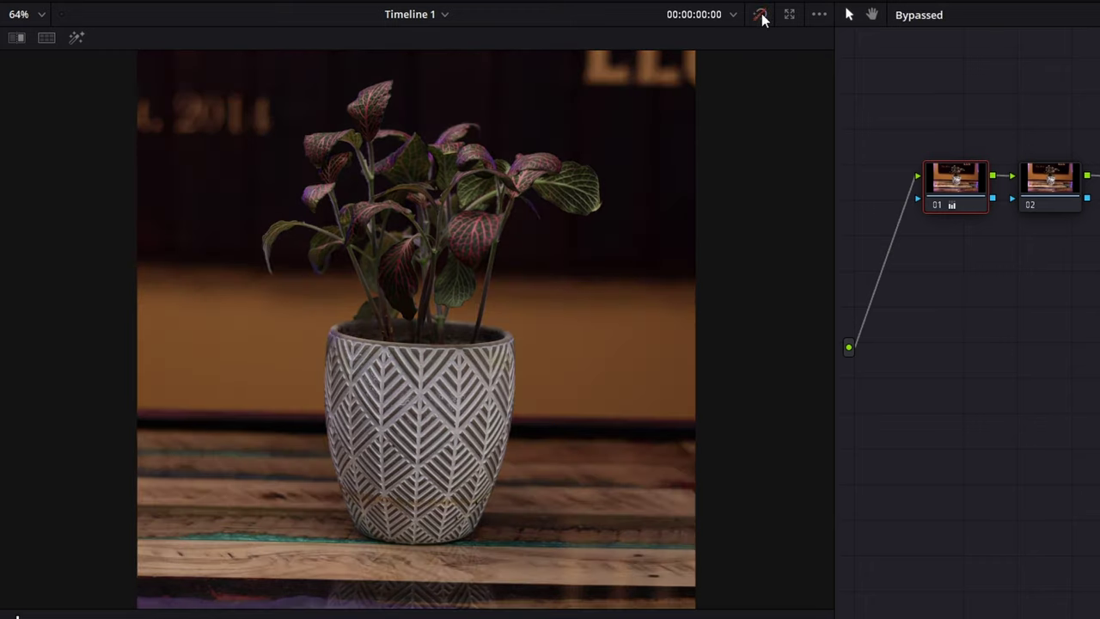
pyautogui.click(761, 15)
pyautogui.click(761, 15)
pyautogui.click(761, 15)
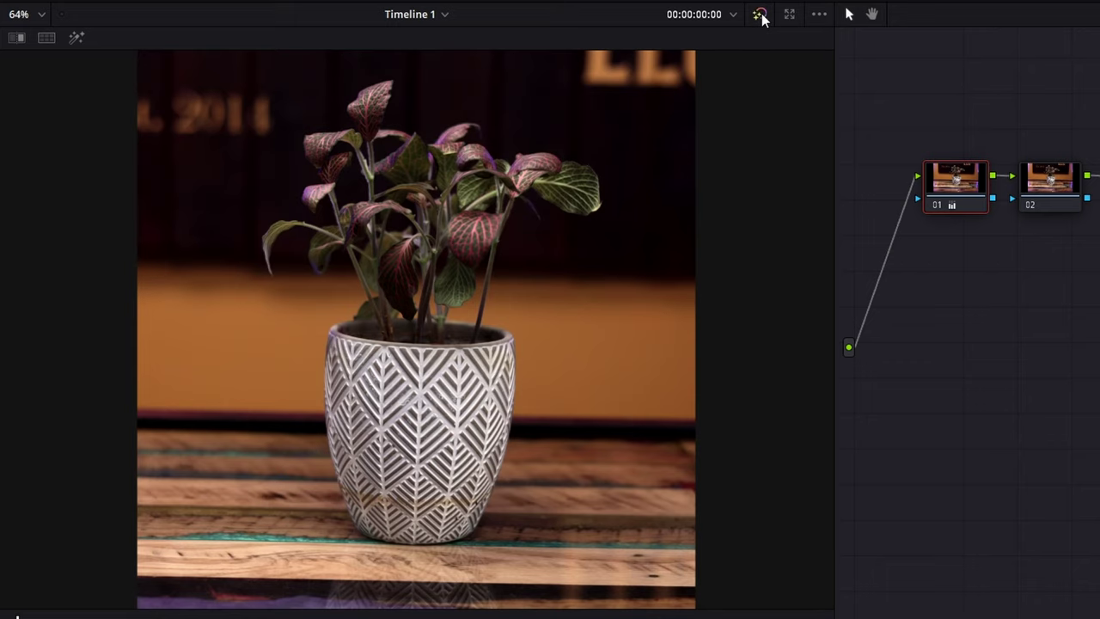
pyautogui.click(761, 15)
pyautogui.click(761, 15)
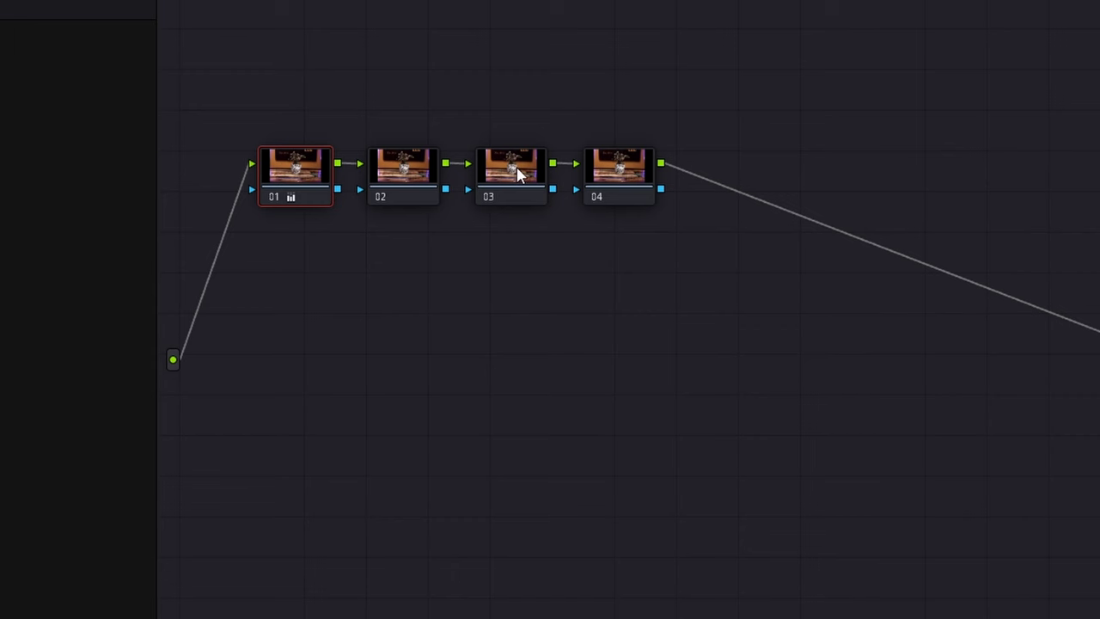
# - Label node 01 'PRI A' and node 02 'PRI B'
pyautogui.click(516, 172)
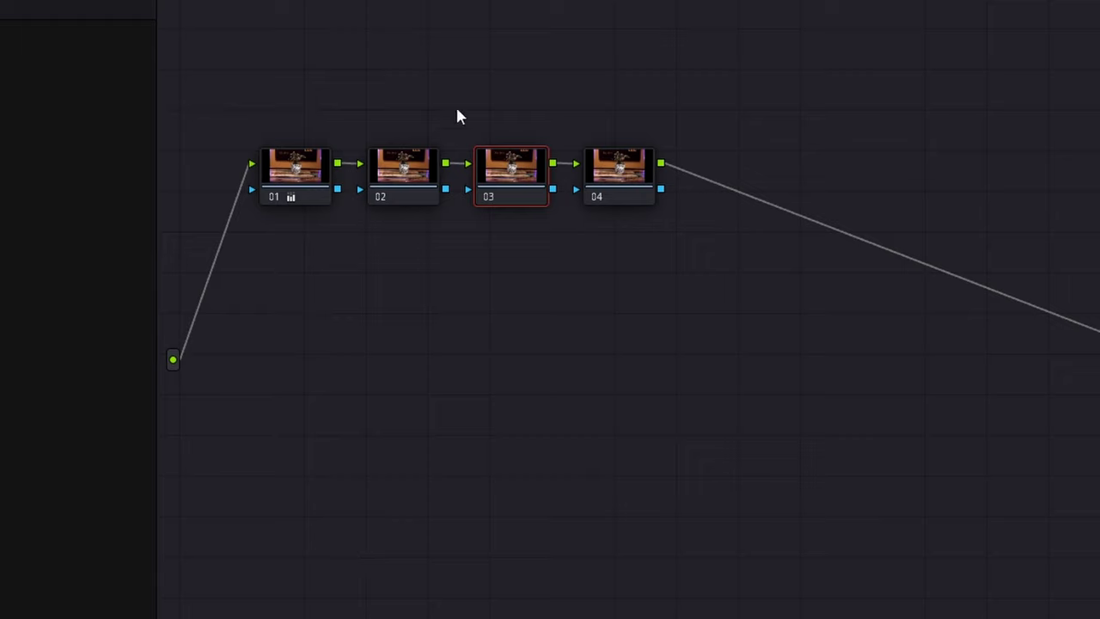
pyautogui.click(292, 170)
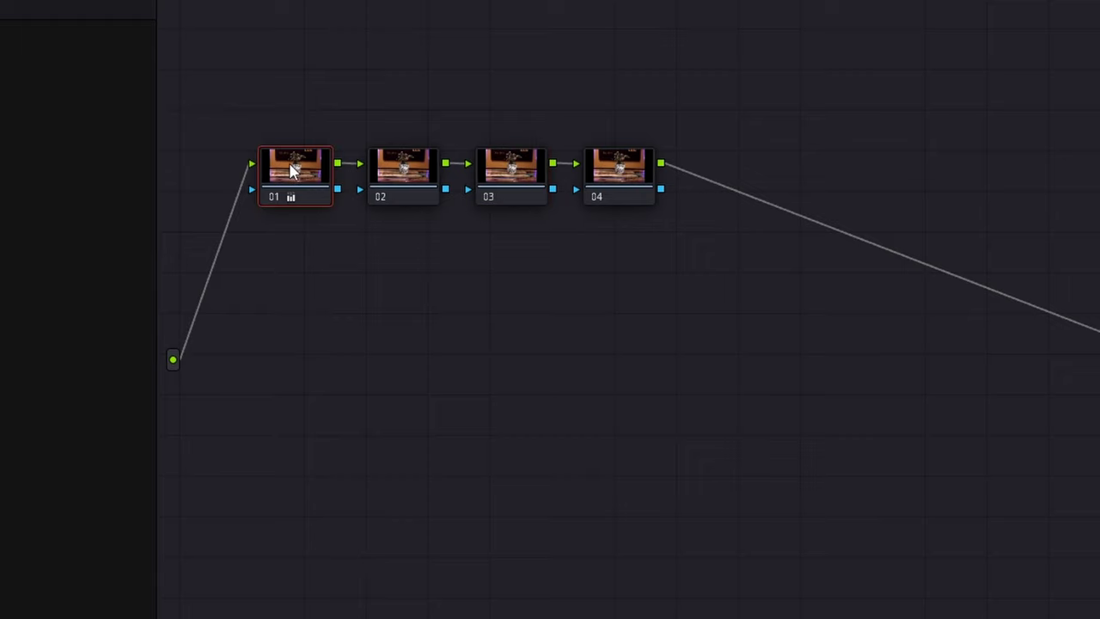
pyautogui.rightClick(295, 169)
pyautogui.click(316, 204)
pyautogui.write('PRI A')
pyautogui.press('Return')
pyautogui.rightClick(396, 170)
pyautogui.click(418, 212)
pyautogui.write('PRI B')
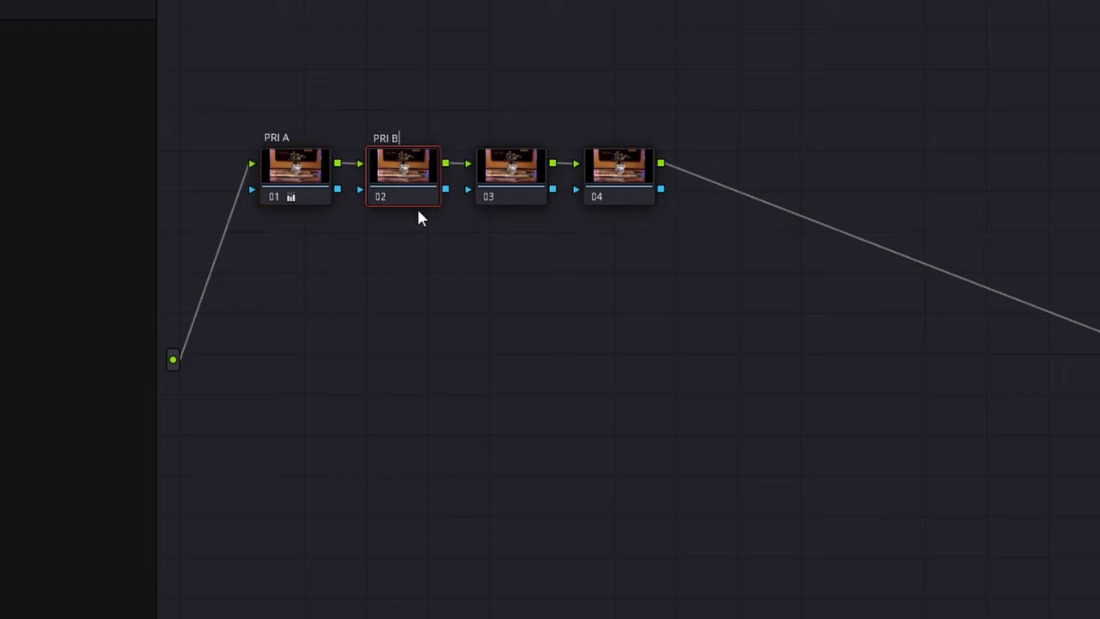
pyautogui.press('Return')
# - Label node 03 'HSL' and node 04 'VIGNETTE'
pyautogui.rightClick(505, 172)
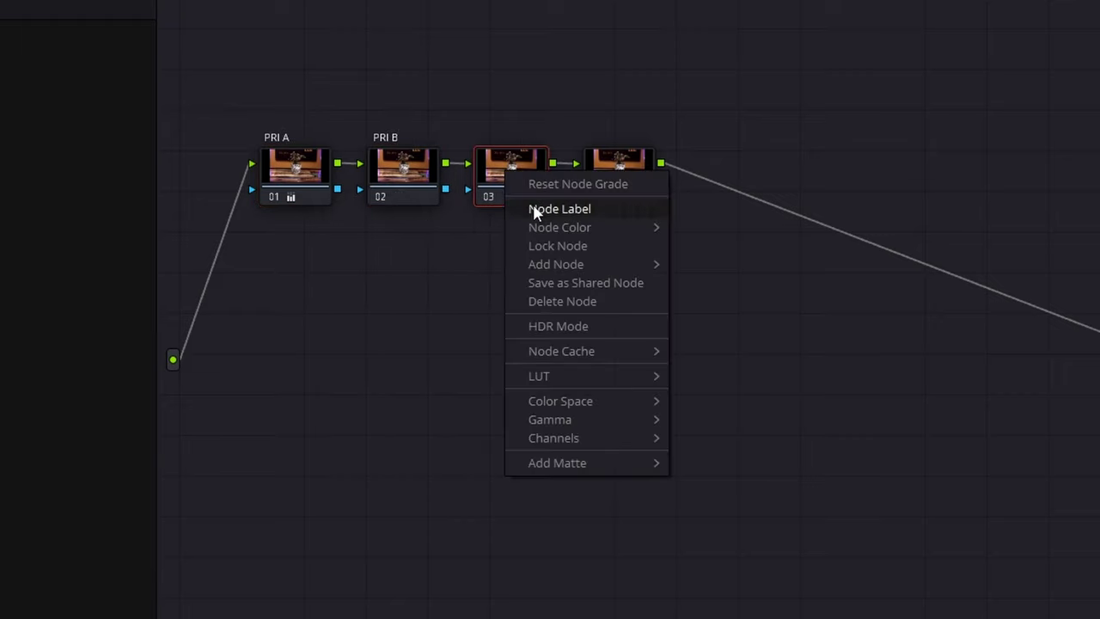
pyautogui.click(532, 209)
pyautogui.write('HSL')
pyautogui.press('Return')
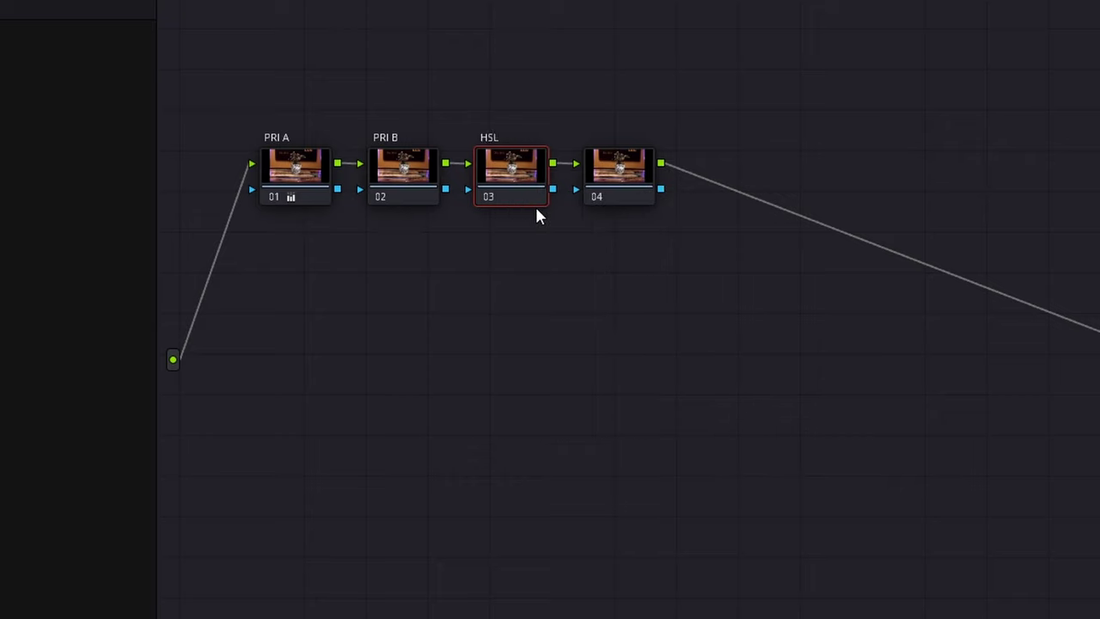
pyautogui.rightClick(630, 180)
pyautogui.click(628, 171)
pyautogui.rightClick(626, 175)
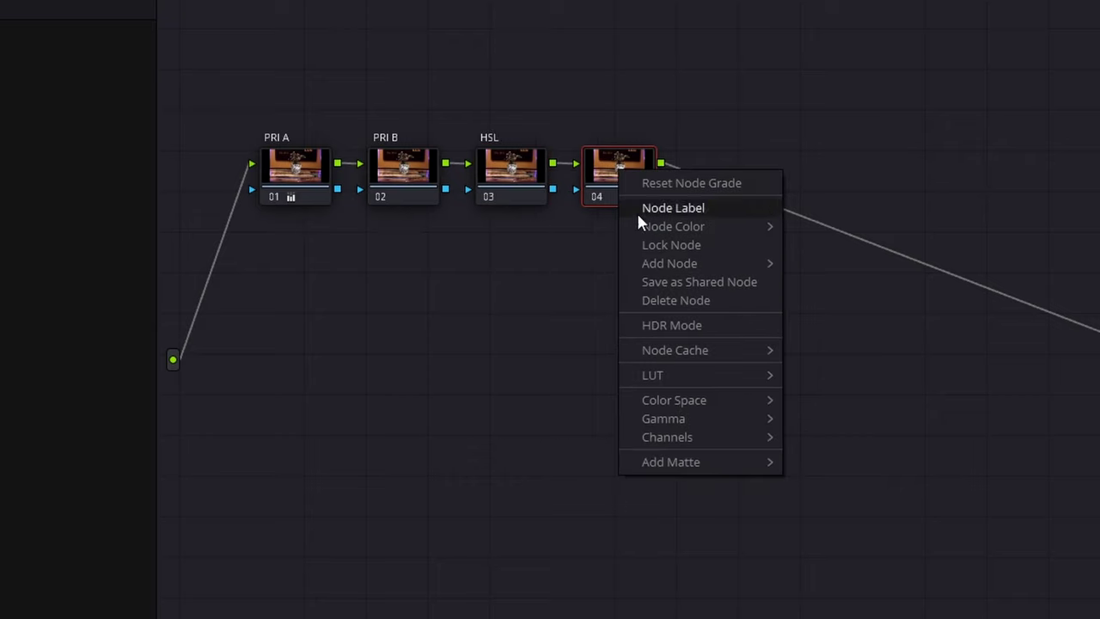
pyautogui.click(646, 210)
pyautogui.write('VIGNE')
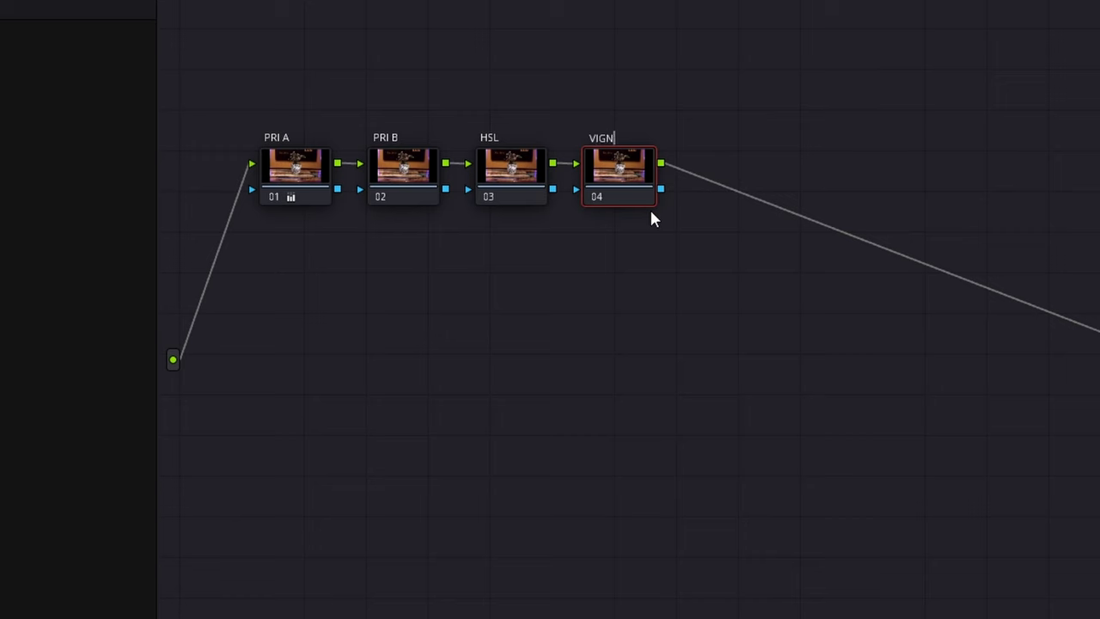
pyautogui.write('TTE')
pyautogui.press('Return')
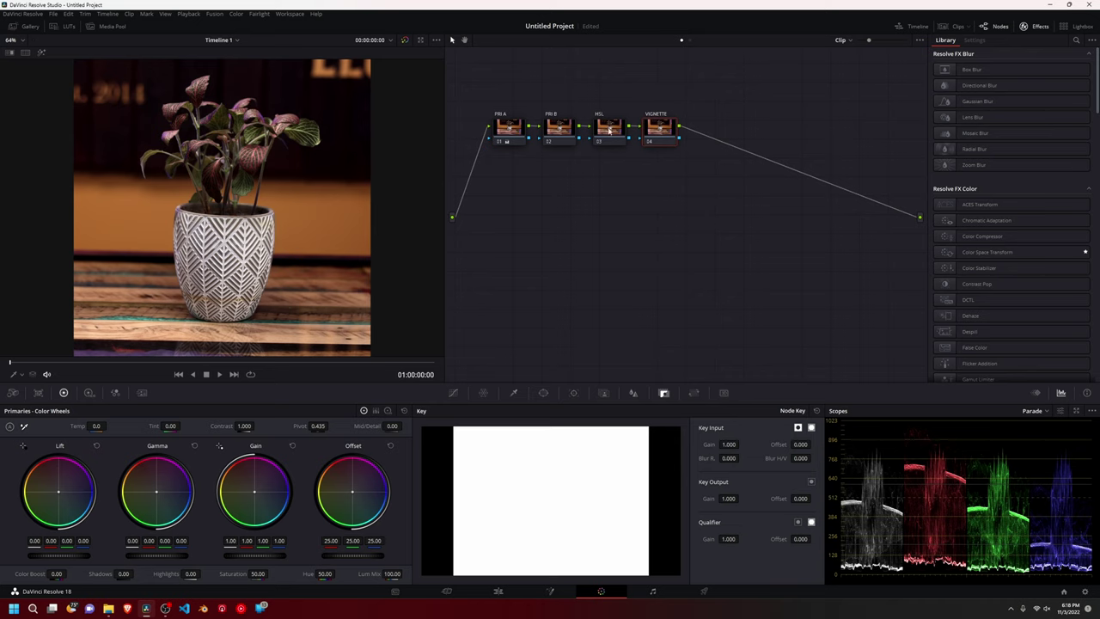
# - Show the HSL node's Hue vs Sat curve and add control points around the greens
pyautogui.click(453, 393)
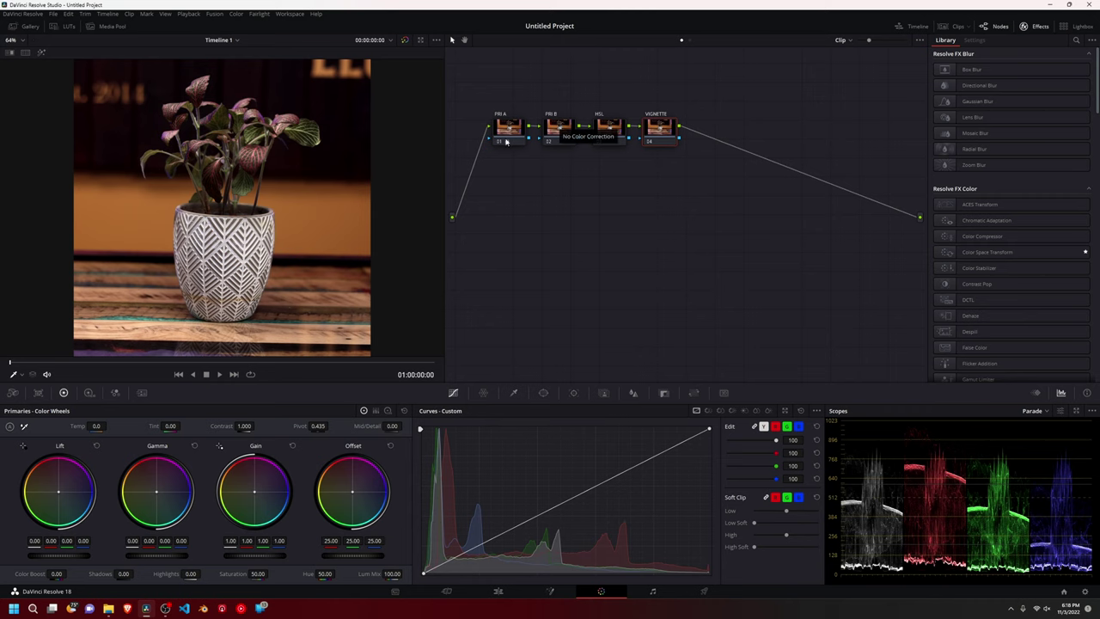
pyautogui.click(616, 135)
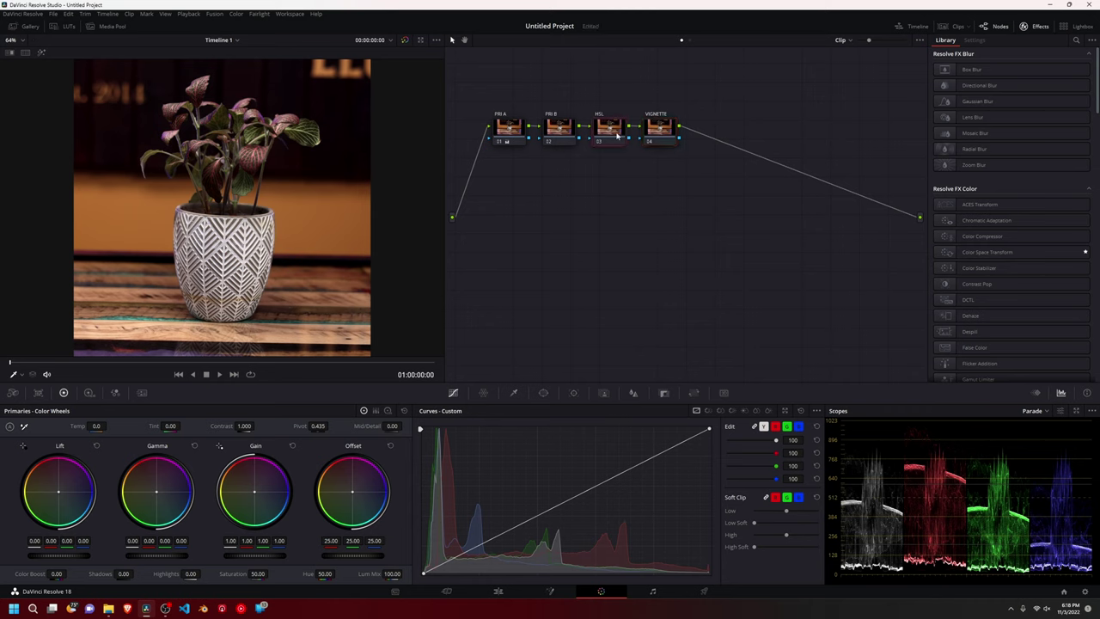
pyautogui.click(721, 412)
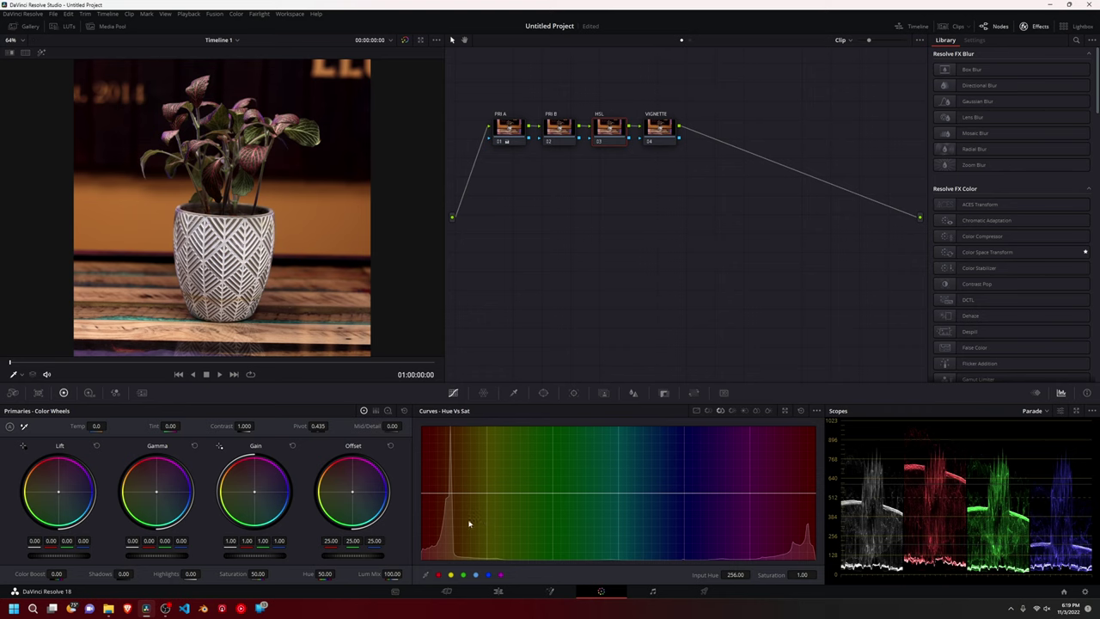
pyautogui.click(464, 575)
# - Raise saturation of the green, magenta and red hues on the Hue vs Sat curve
pyautogui.moveTo(797, 574); pyautogui.dragTo(821, 574)
pyautogui.click(501, 573)
pyautogui.moveTo(803, 574)
pyautogui.mouseDown()
pyautogui.moveTo(840, 574)
pyautogui.moveTo(802, 574)
pyautogui.mouseUp()
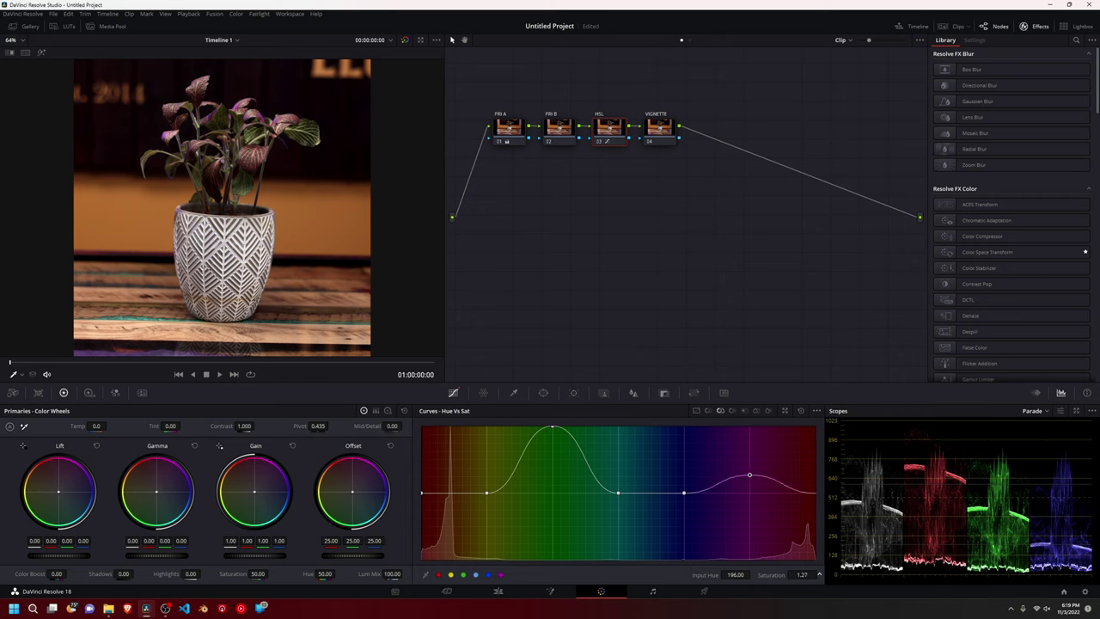
pyautogui.moveTo(808, 574); pyautogui.dragTo(820, 573)
# - Cut yellow-orange saturation to 0.37 and ease the red back slightly
pyautogui.click(451, 574)
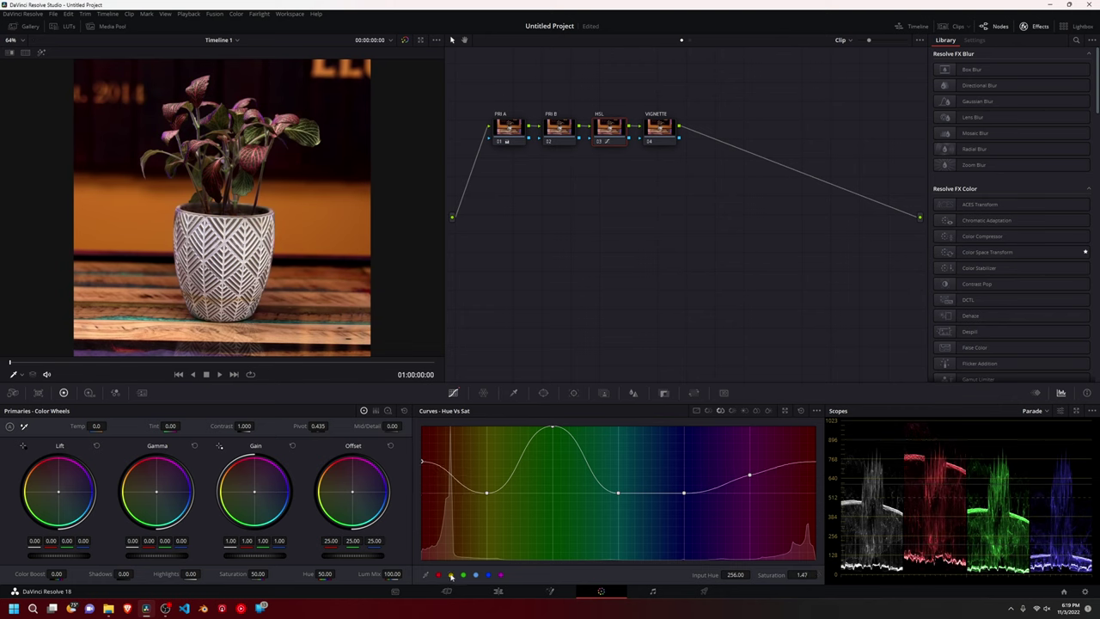
pyautogui.moveTo(815, 574); pyautogui.dragTo(819, 574)
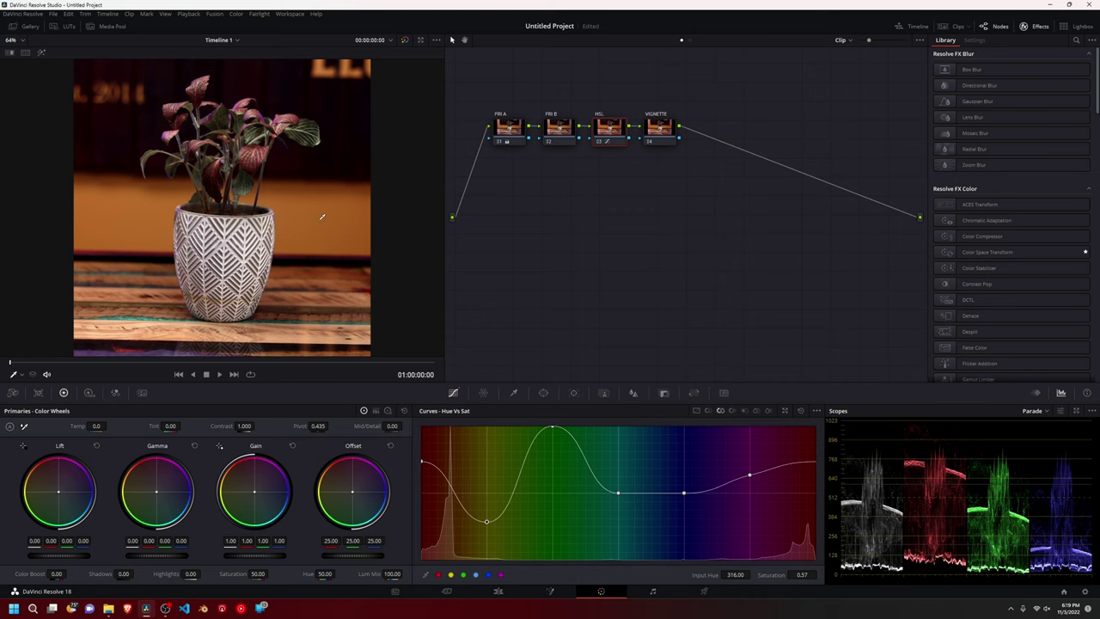
pyautogui.click(439, 574)
pyautogui.moveTo(797, 576); pyautogui.dragTo(797, 576)
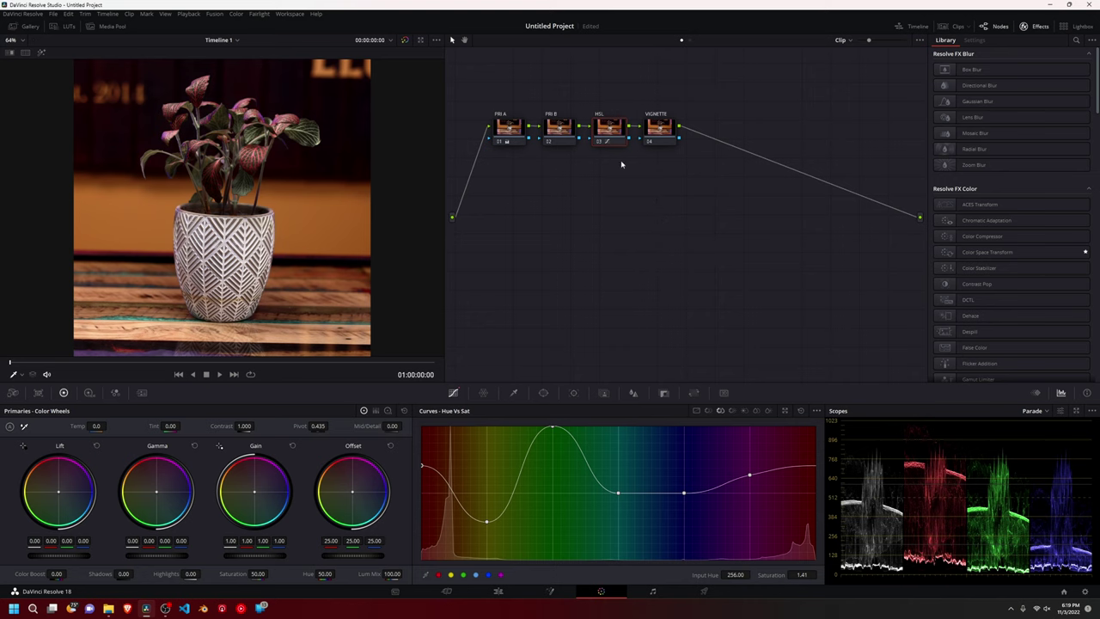
pyautogui.click(599, 143)
# - Toggle the HSL node off and on to compare, leaving it enabled
pyautogui.click(599, 143)
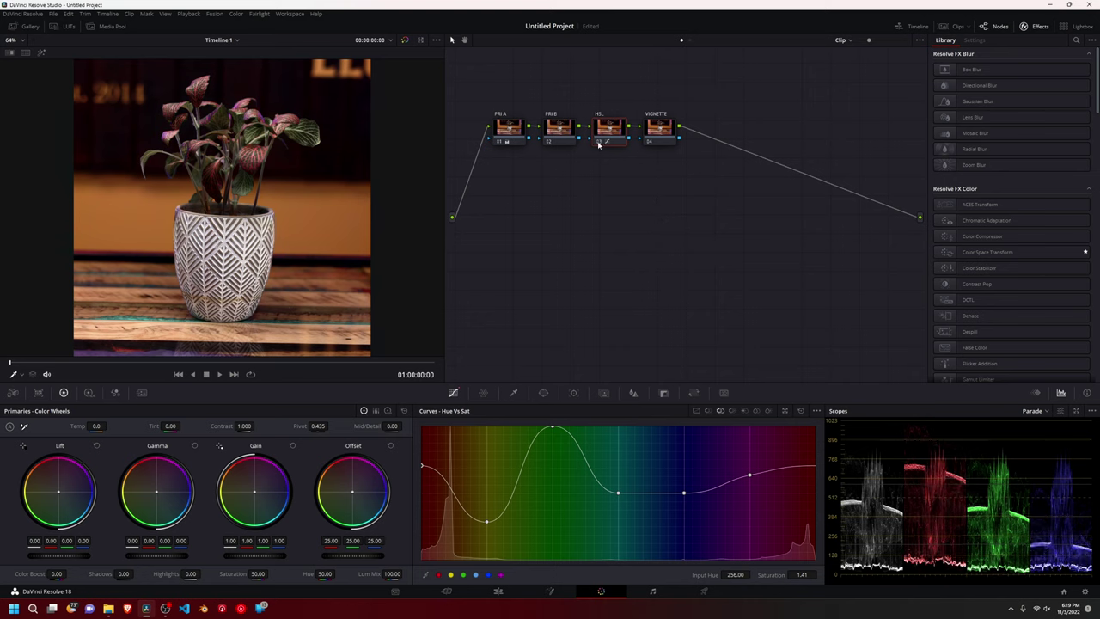
pyautogui.click(599, 142)
pyautogui.click(599, 143)
pyautogui.click(599, 143)
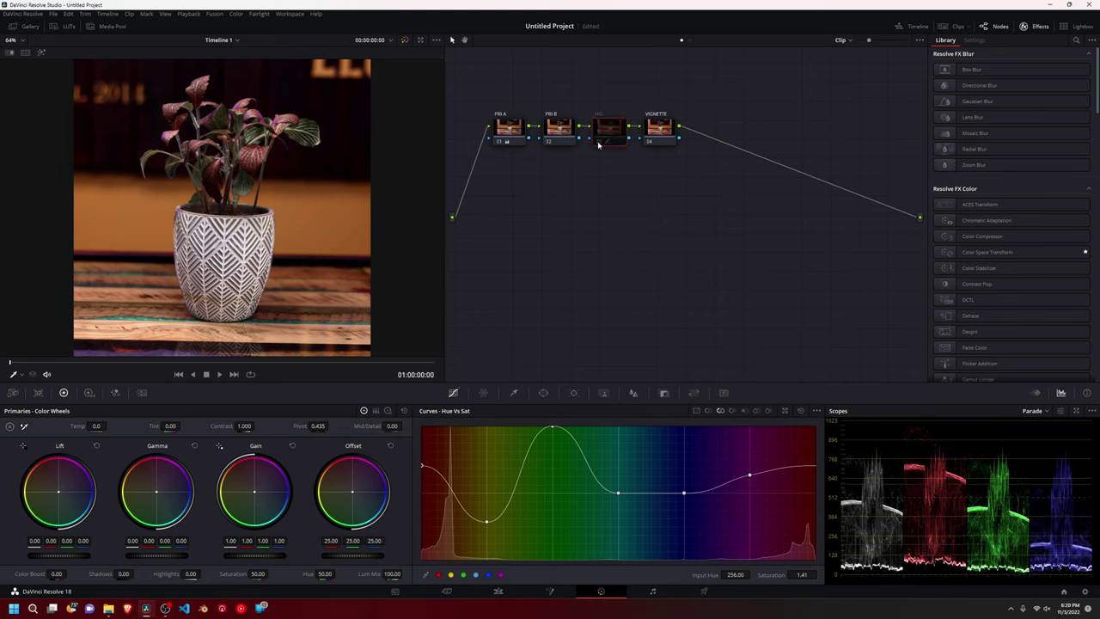
pyautogui.click(599, 142)
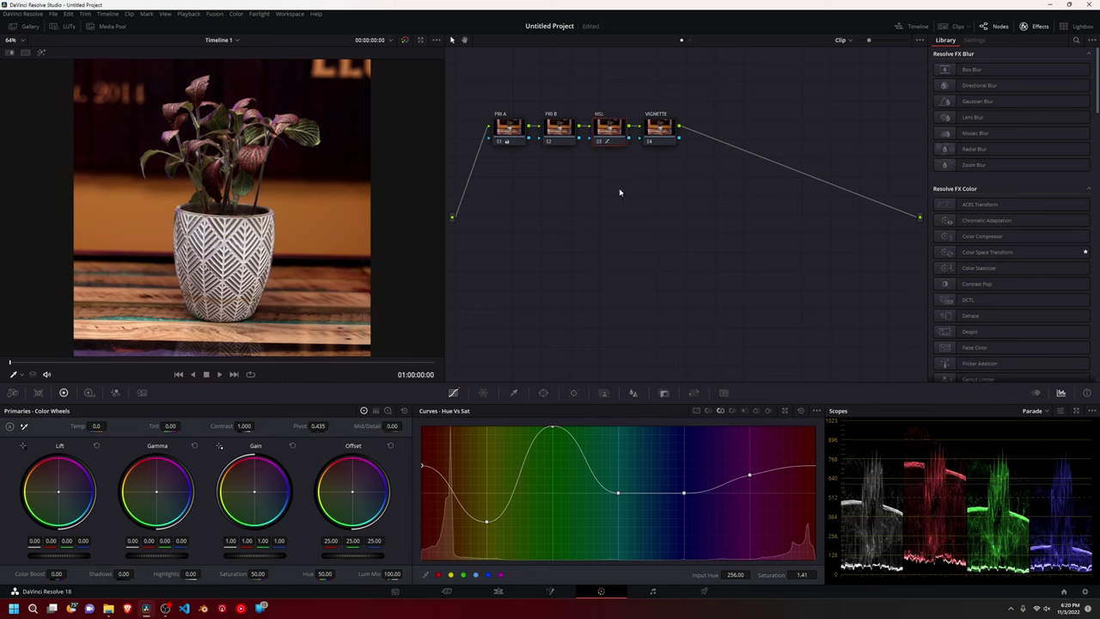
# - Select the VIGNETTE node and scroll the Effects Library to Resolve FX Stylize
pyautogui.click(660, 128)
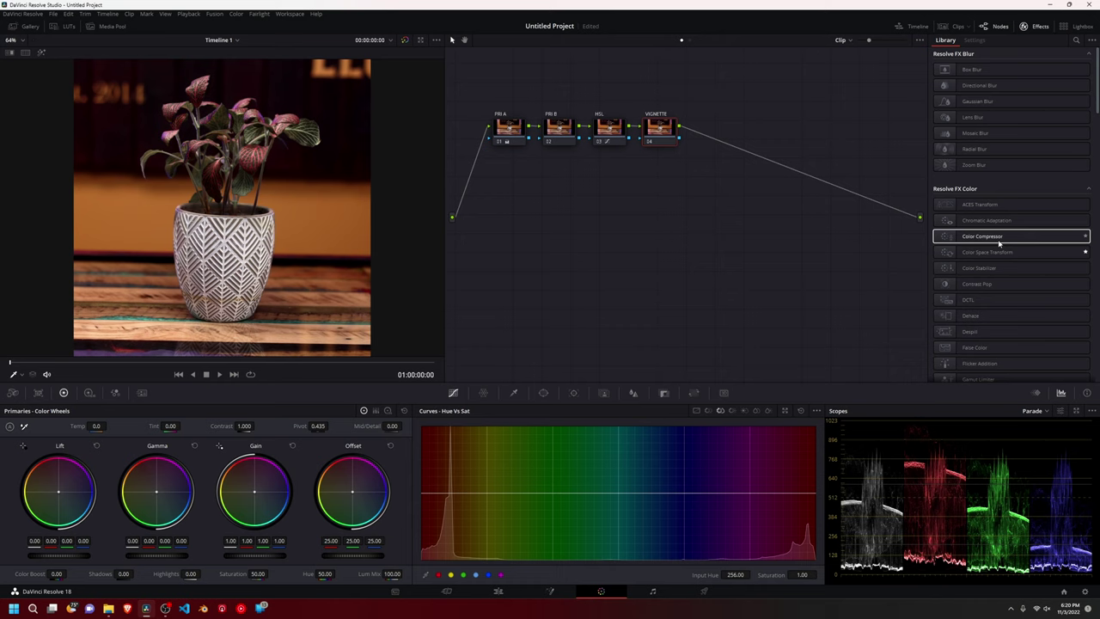
pyautogui.scroll(-10, 1044, 248)
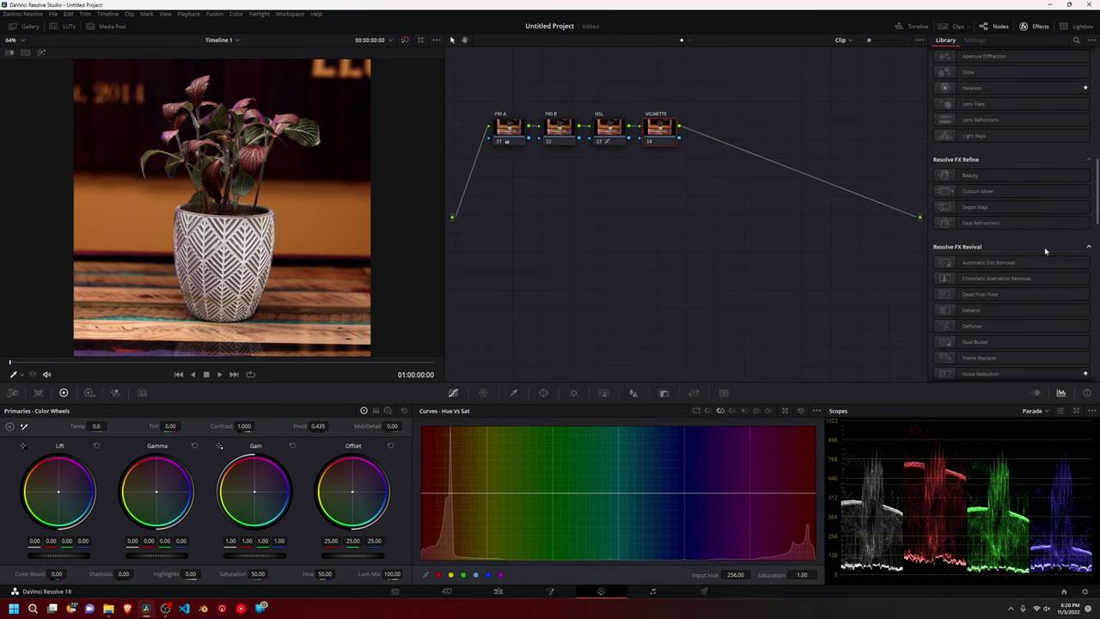
pyautogui.scroll(-6, 1045, 251)
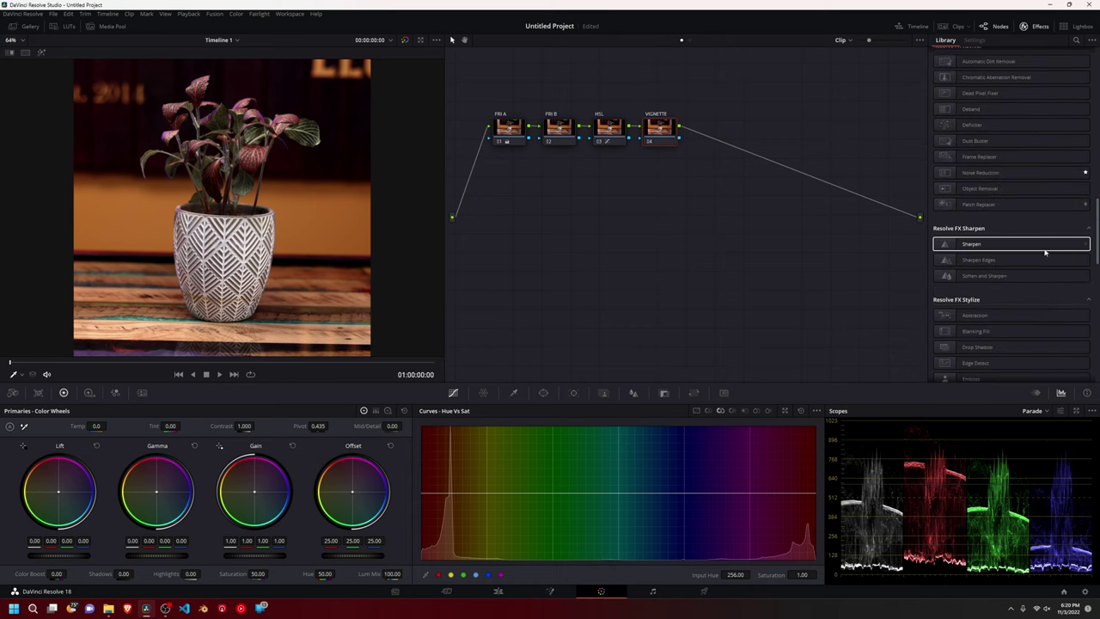
pyautogui.scroll(-2, 1045, 252)
pyautogui.scroll(-4, 1031, 224)
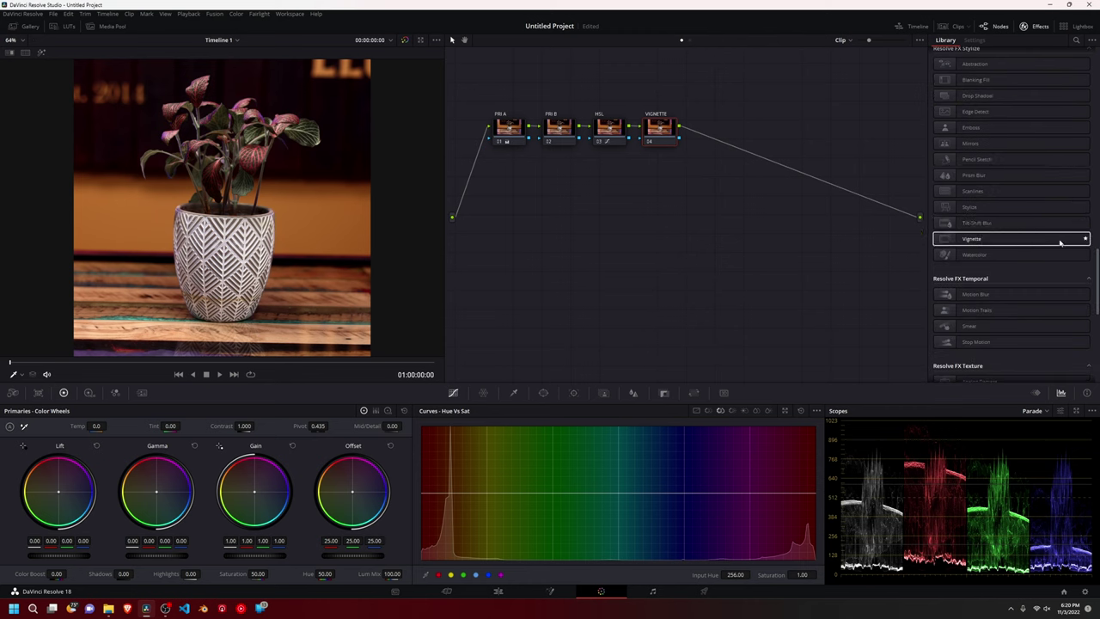
# - Drop a Vignette effect on the VIGNETTE node at size 0.968 and softness 0.918
pyautogui.moveTo(1052, 241); pyautogui.dragTo(654, 133)
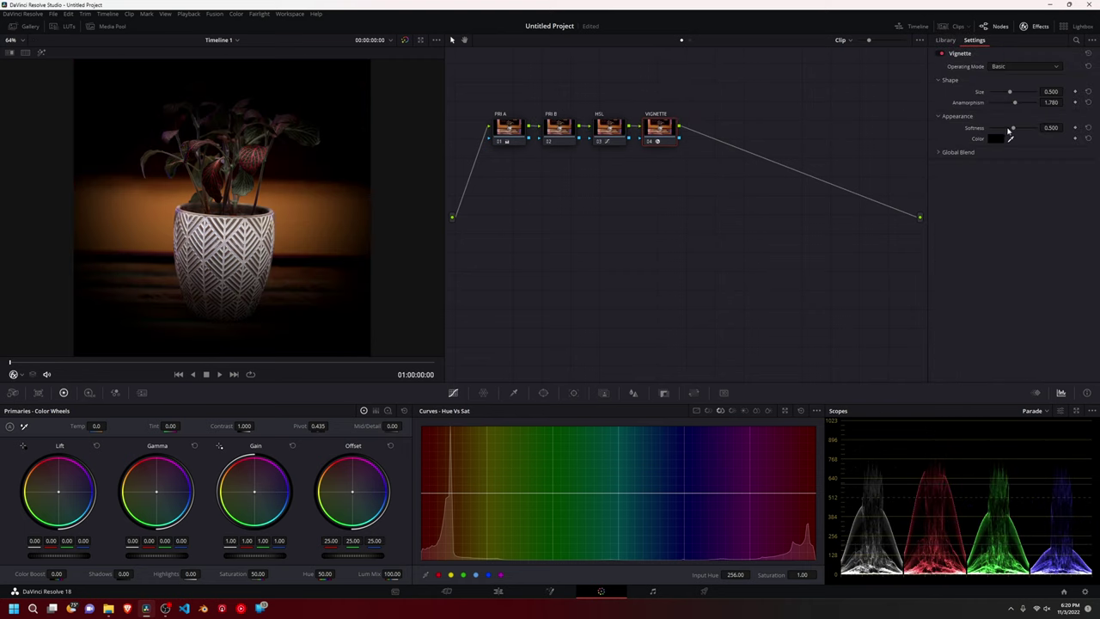
pyautogui.moveTo(1012, 97); pyautogui.dragTo(1031, 134)
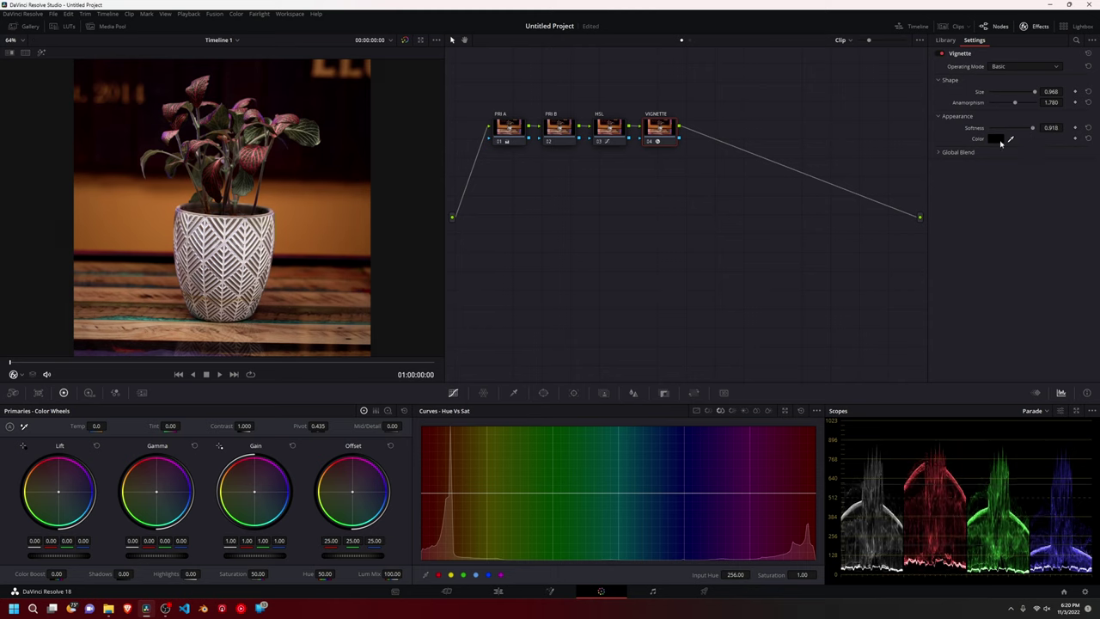
pyautogui.click(1000, 139)
# - Tint the vignette magenta and raise Size and Softness to 1.000 with Anamorphism 3.000
pyautogui.moveTo(574, 222); pyautogui.dragTo(551, 216)
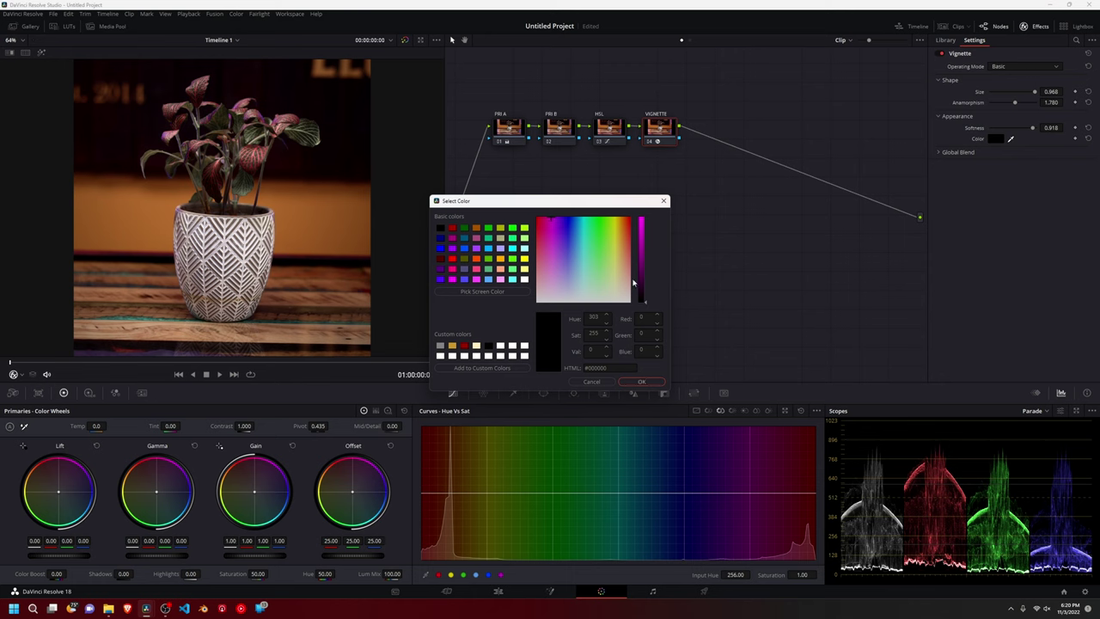
pyautogui.moveTo(643, 303); pyautogui.dragTo(655, 199)
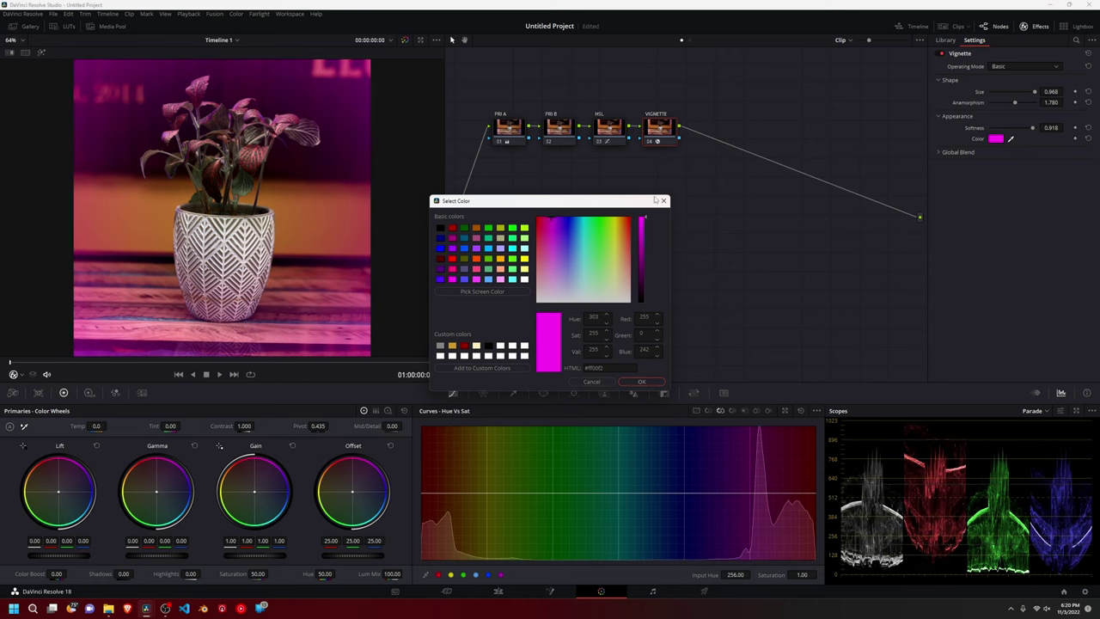
pyautogui.click(642, 381)
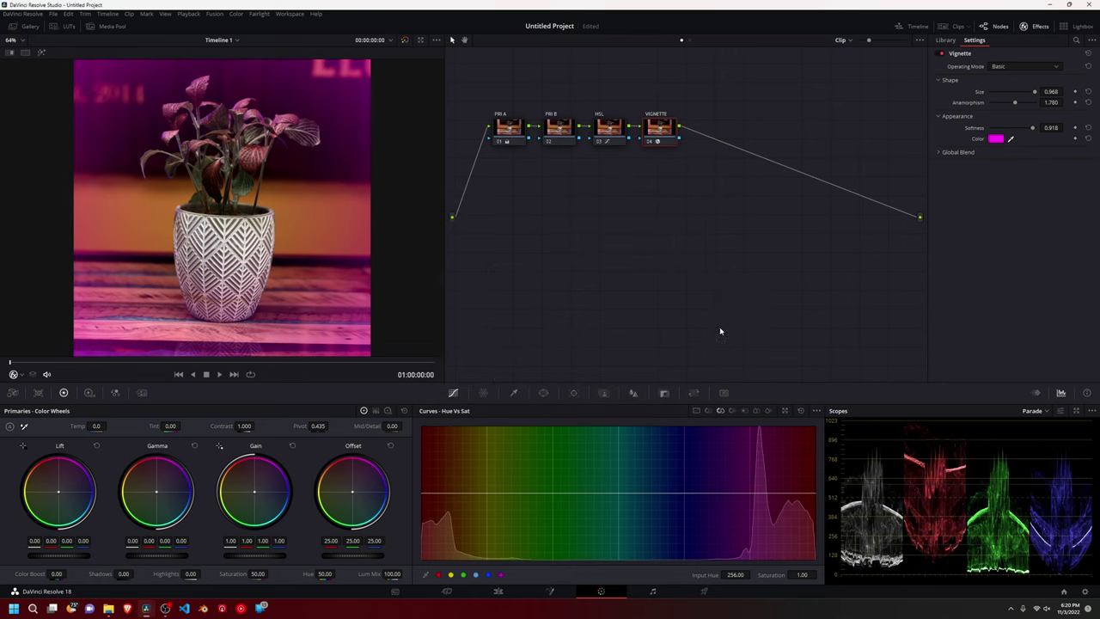
pyautogui.moveTo(1033, 128); pyautogui.dragTo(1048, 106)
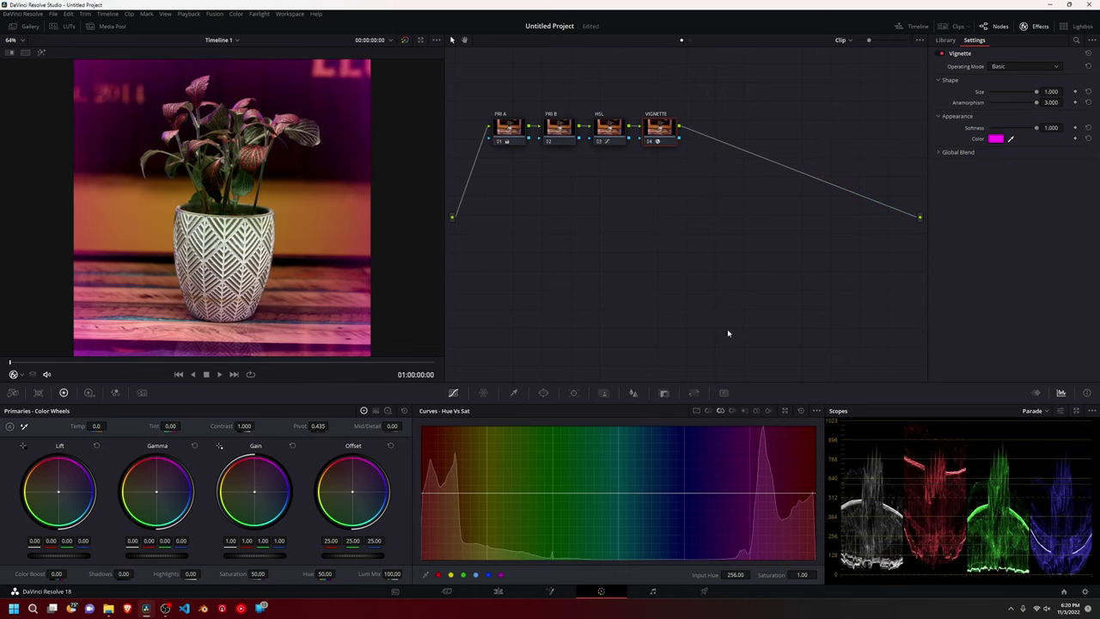
pyautogui.click(1011, 138)
# - Darken the vignette tint to a deep purple
pyautogui.click(996, 139)
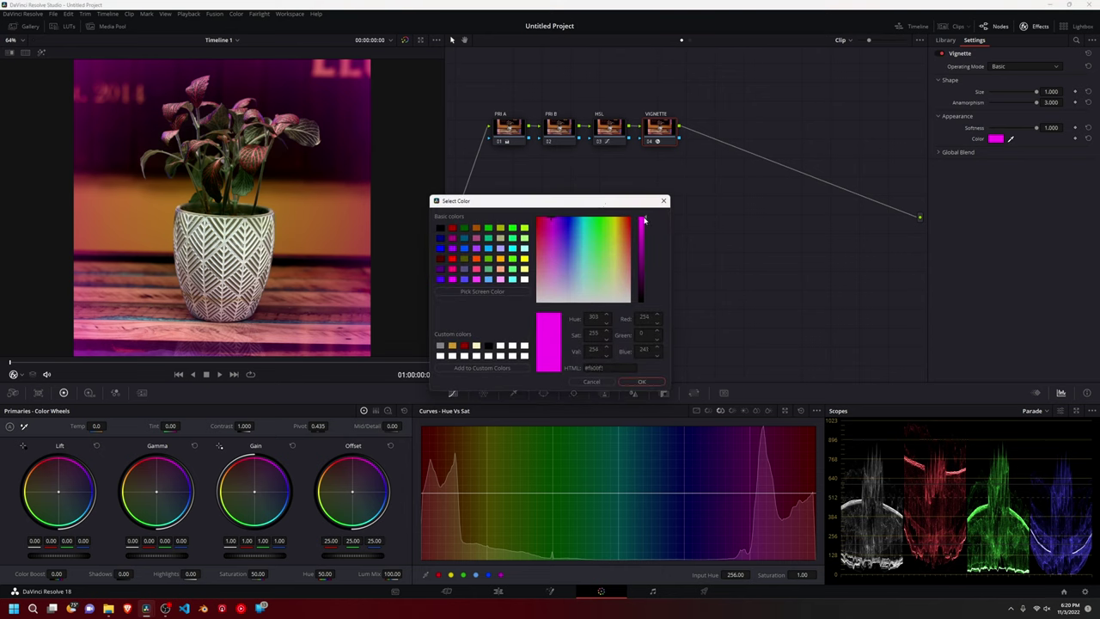
pyautogui.moveTo(644, 221); pyautogui.dragTo(648, 277)
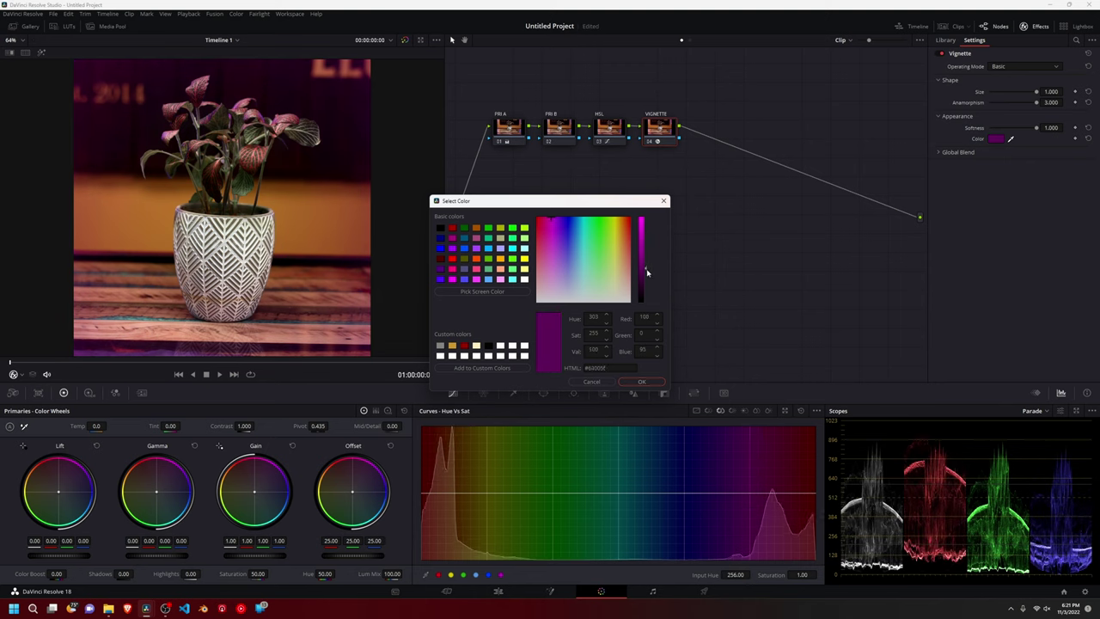
pyautogui.click(642, 382)
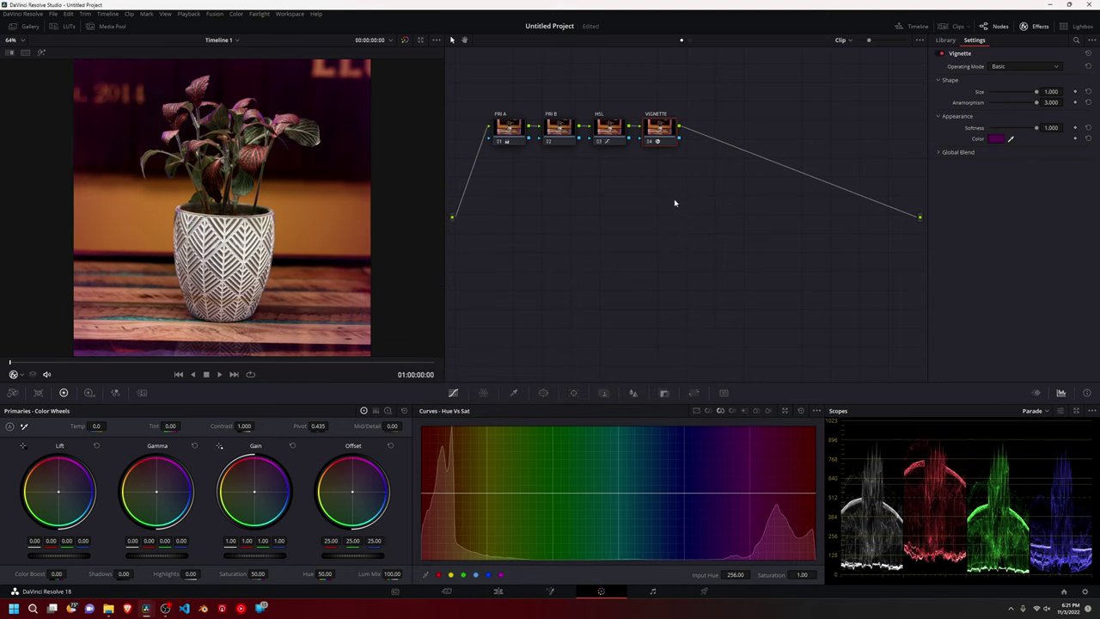
# - Raise PRI B gain to 1.09 and lower gamma to -0.01, checking the floating Parade scope
pyautogui.click(1075, 410)
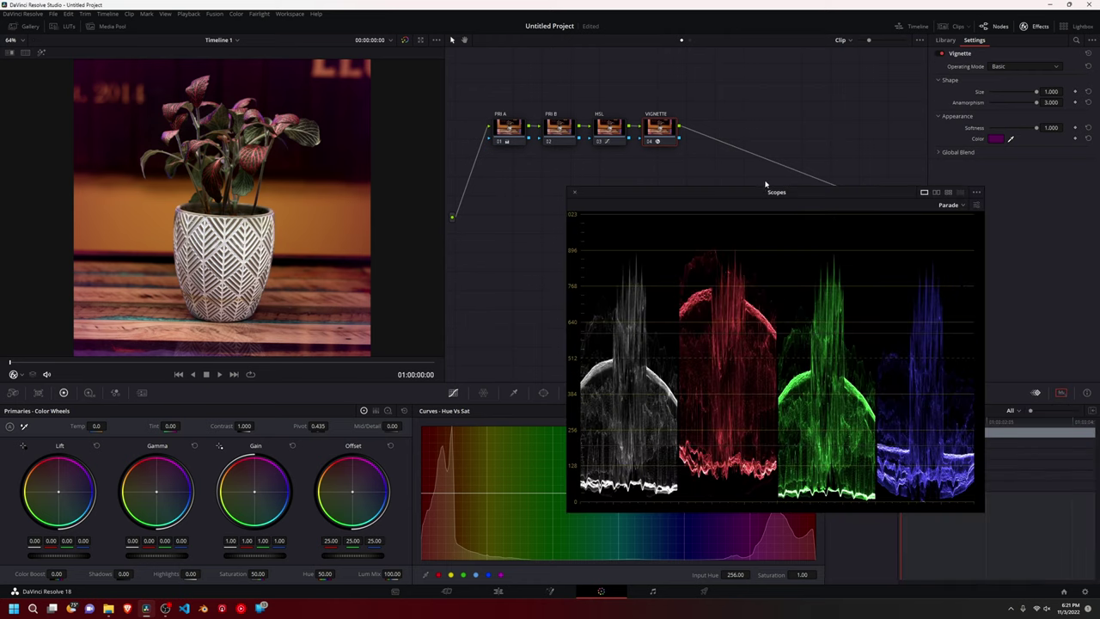
pyautogui.moveTo(765, 183); pyautogui.dragTo(788, 178)
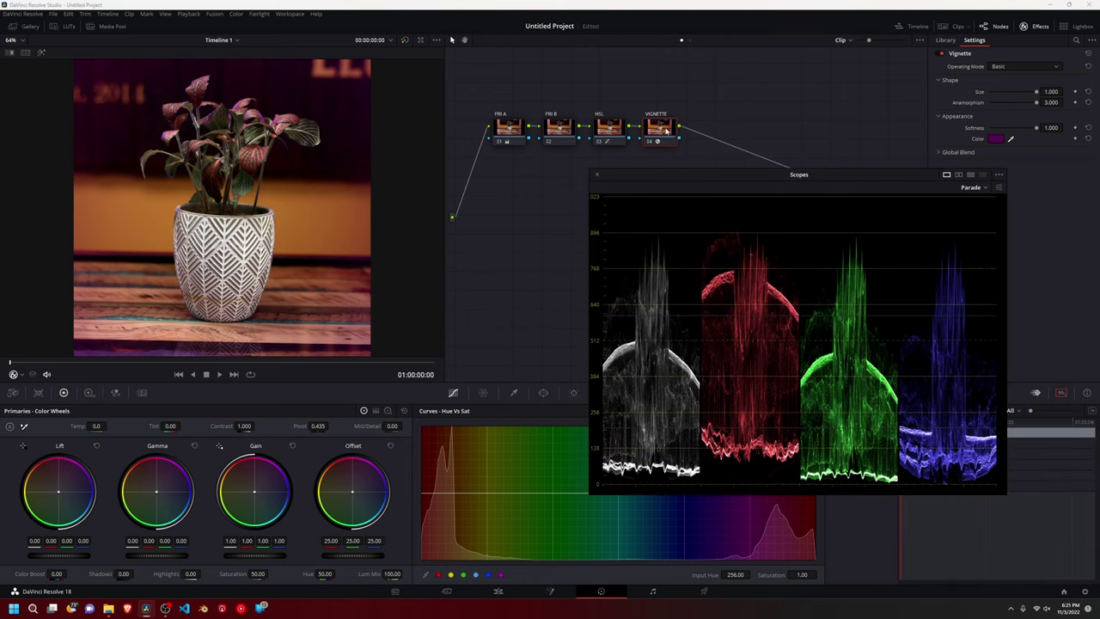
pyautogui.click(560, 129)
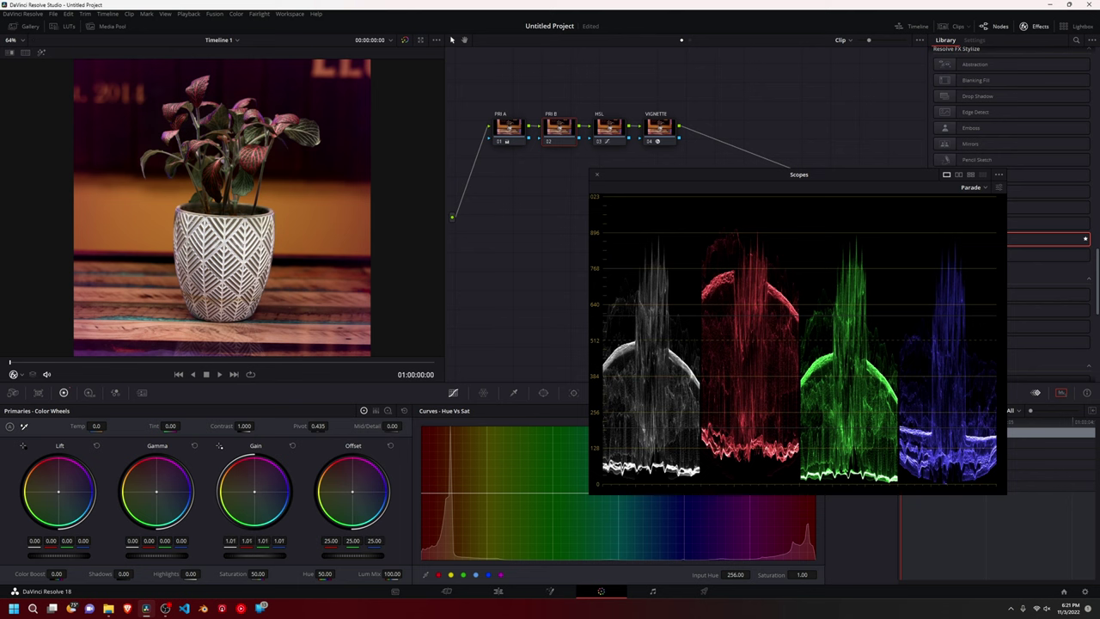
pyautogui.moveTo(254, 554); pyautogui.dragTo(284, 554)
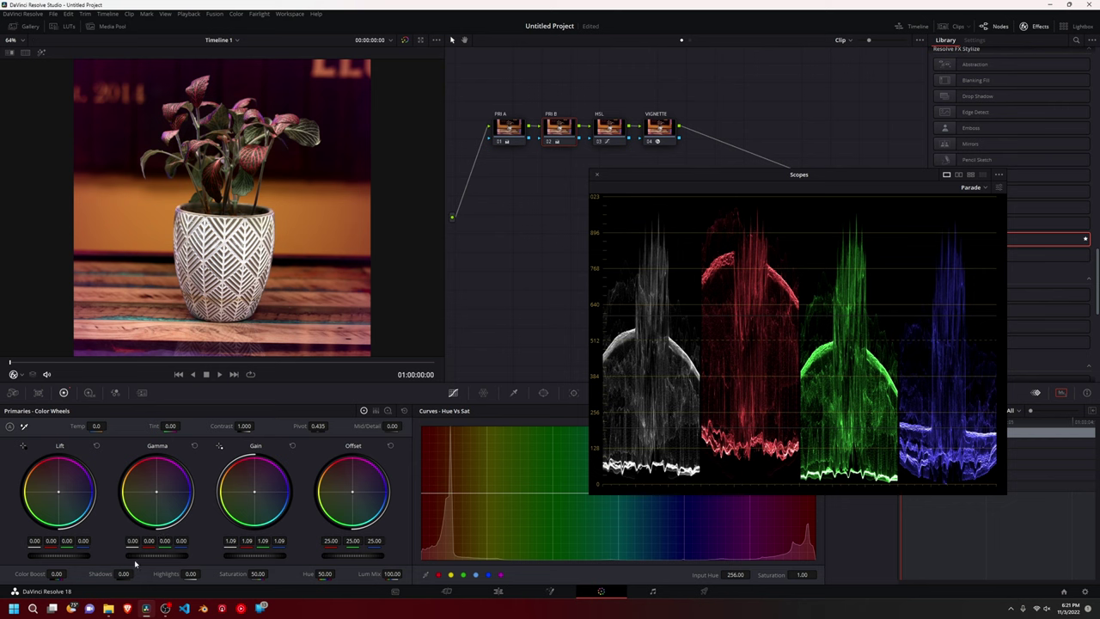
pyautogui.moveTo(157, 555); pyautogui.dragTo(175, 559)
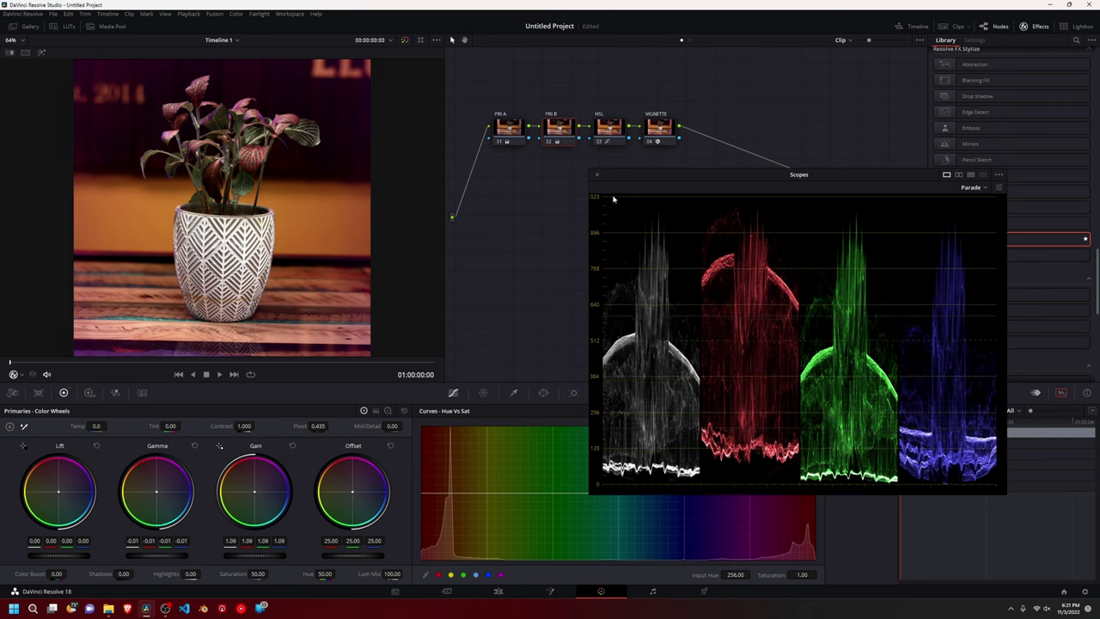
pyautogui.hotkey('ctrl', 'shift', 'w')
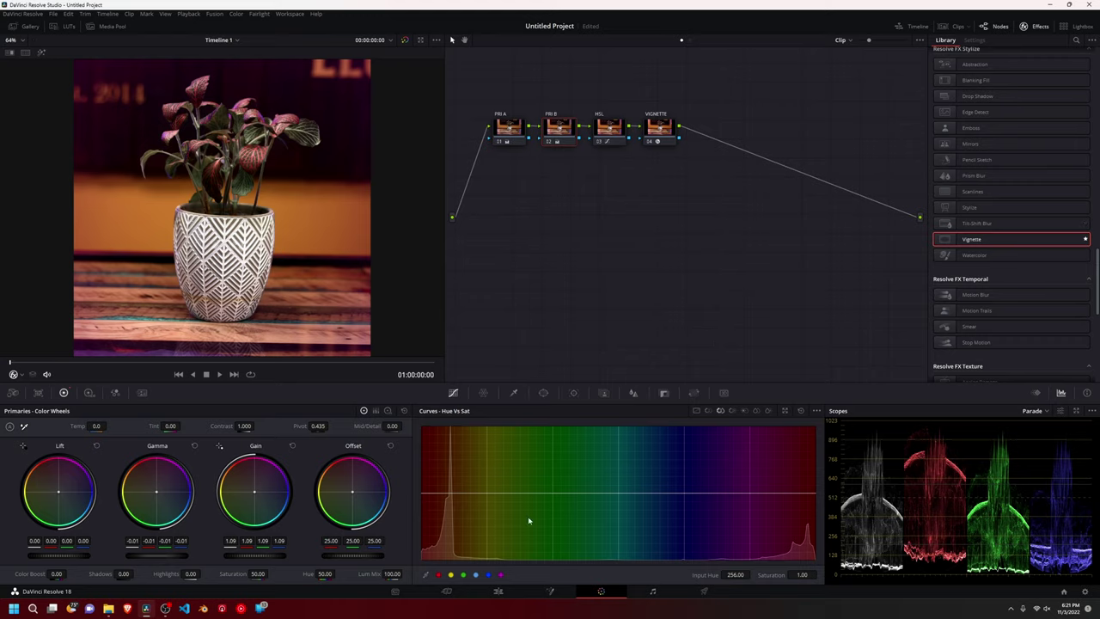
pyautogui.click(497, 591)
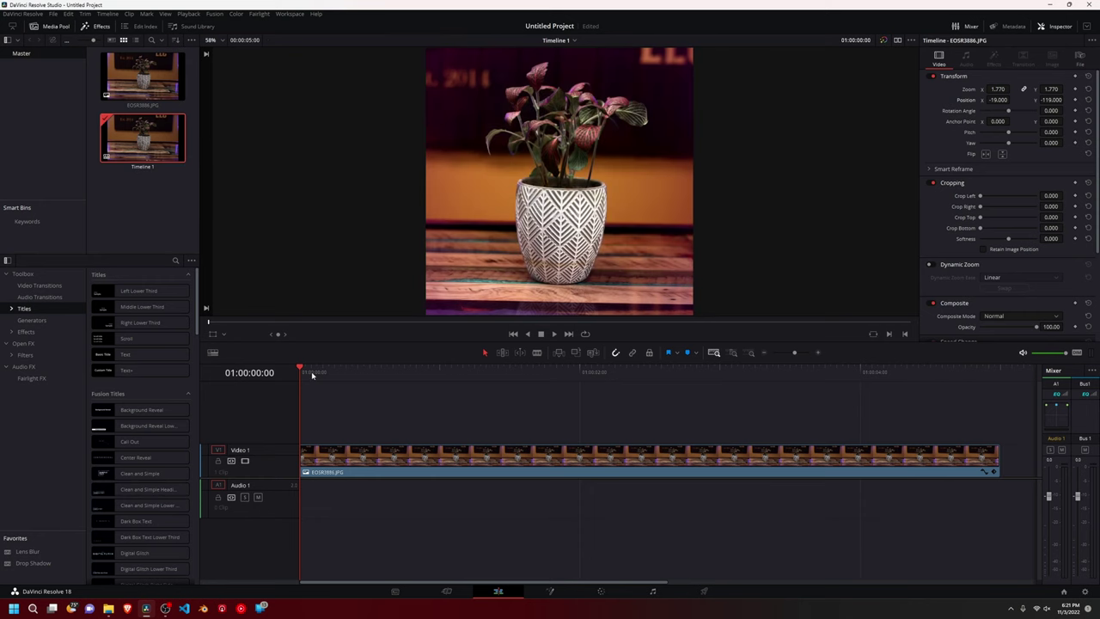
pyautogui.click(704, 591)
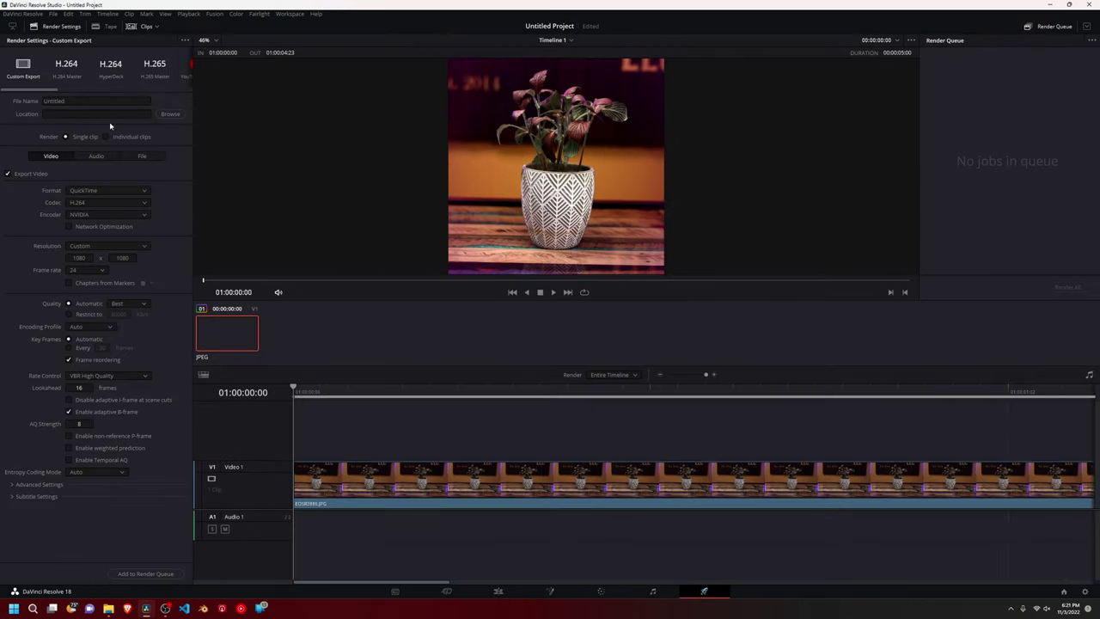
pyautogui.click(132, 190)
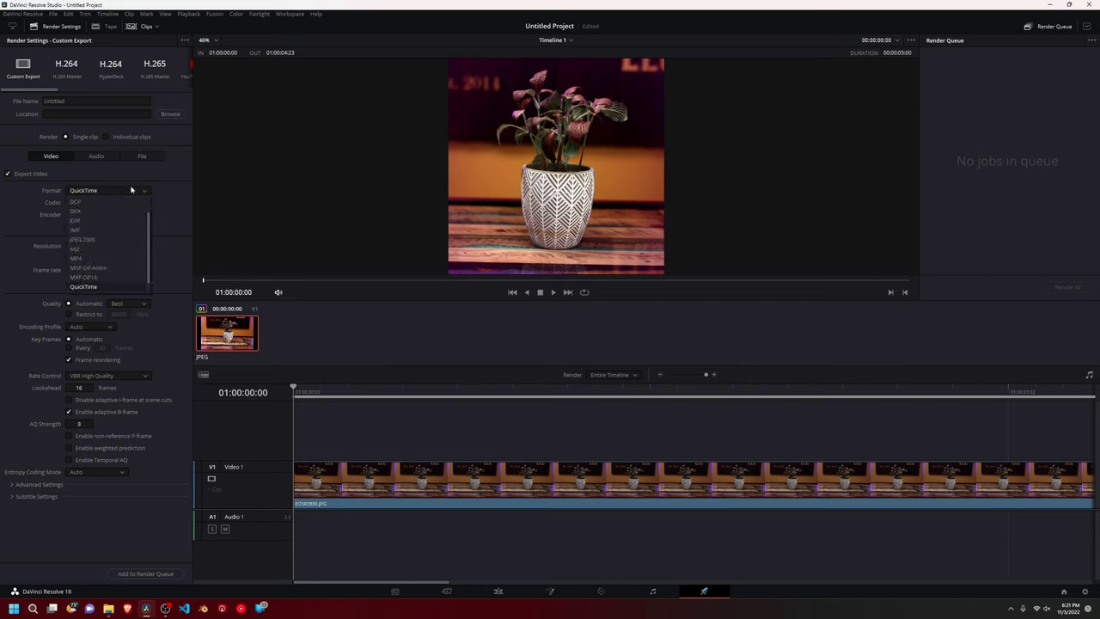
pyautogui.click(124, 191)
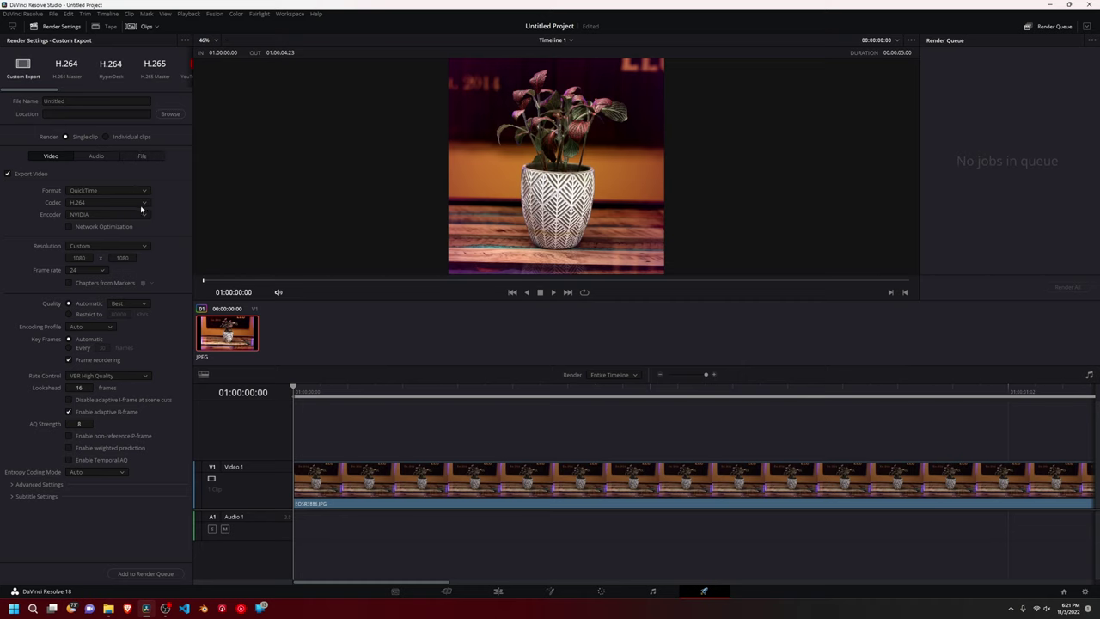
pyautogui.click(516, 592)
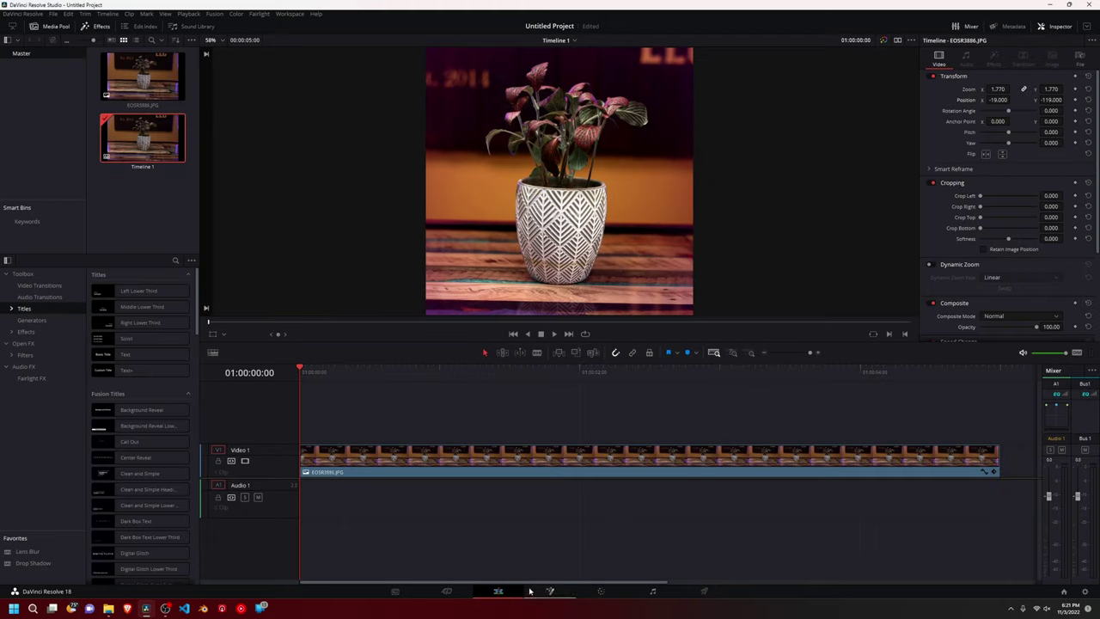
pyautogui.click(602, 593)
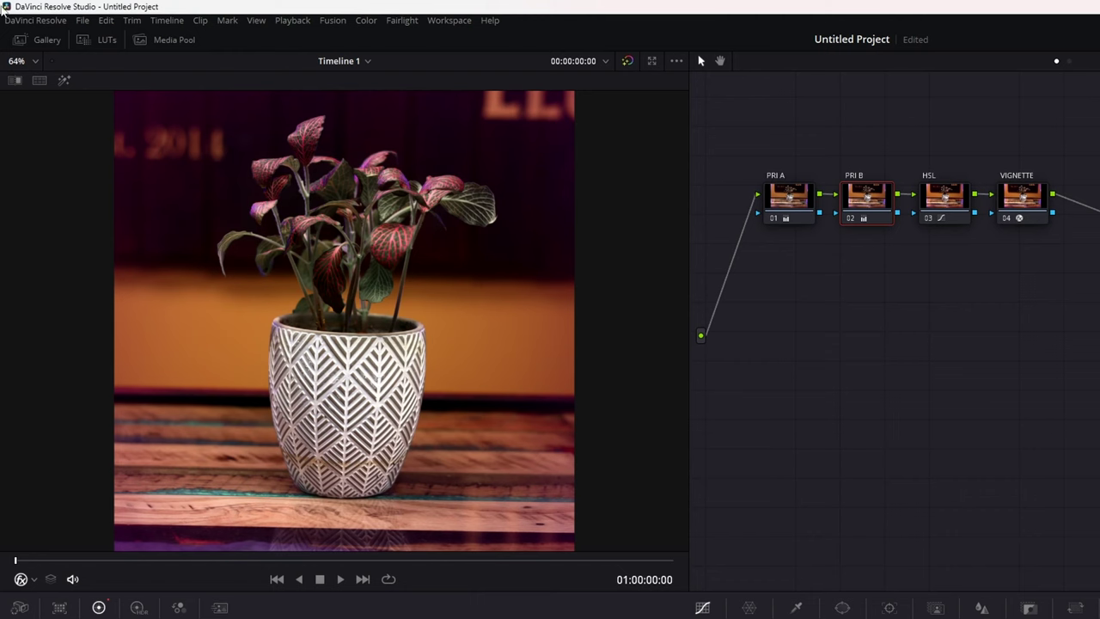
# - Grab the graded plant frame from the viewer as a gallery still
pyautogui.click(42, 43)
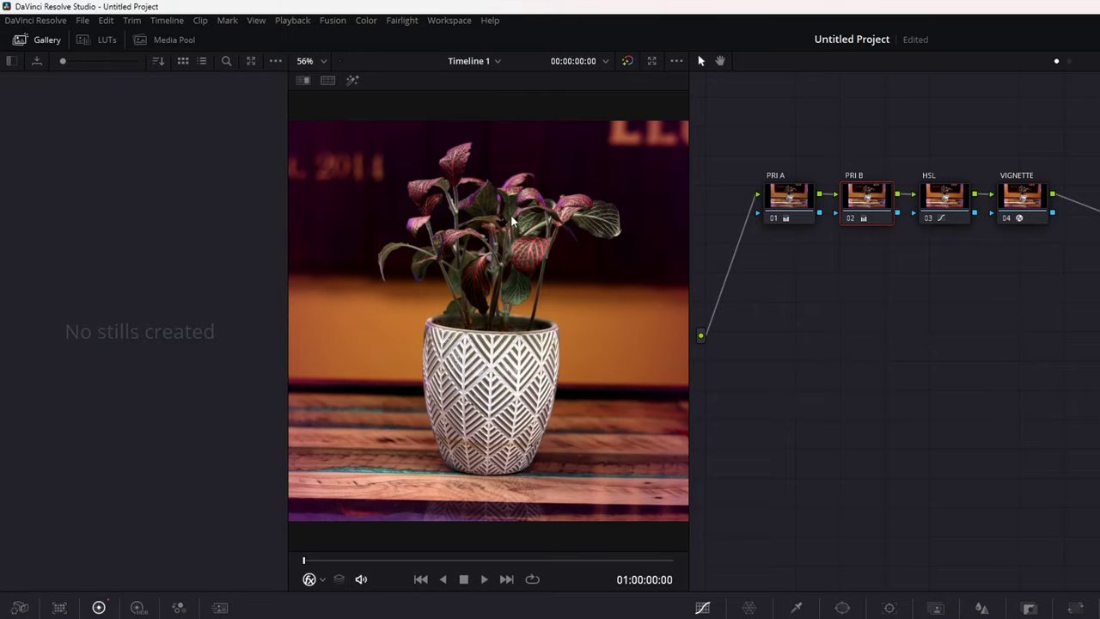
pyautogui.rightClick(494, 243)
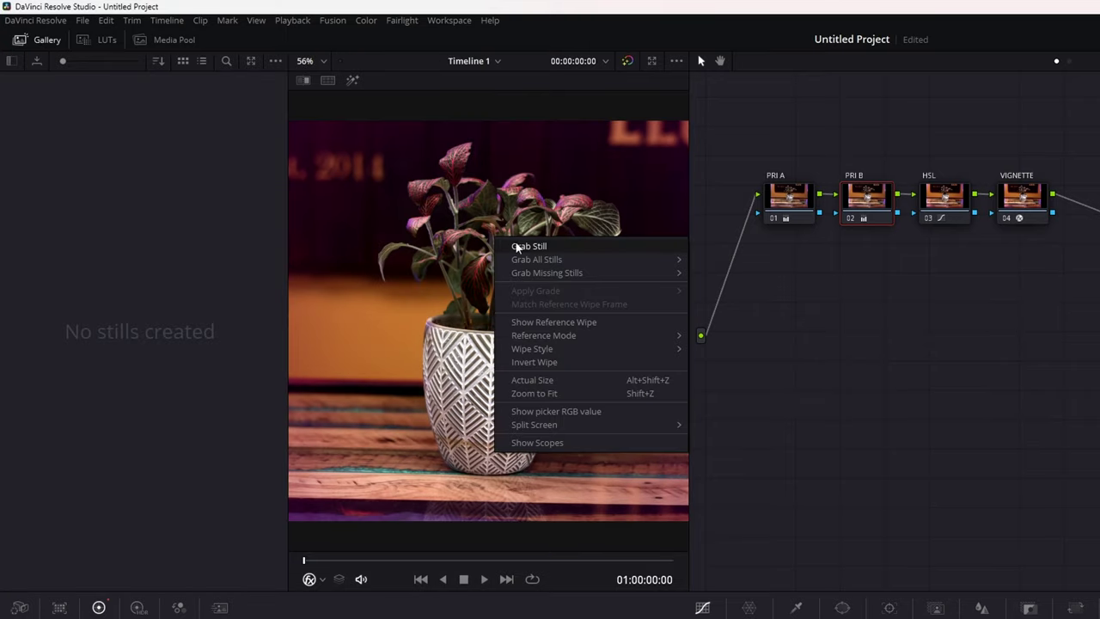
pyautogui.click(524, 248)
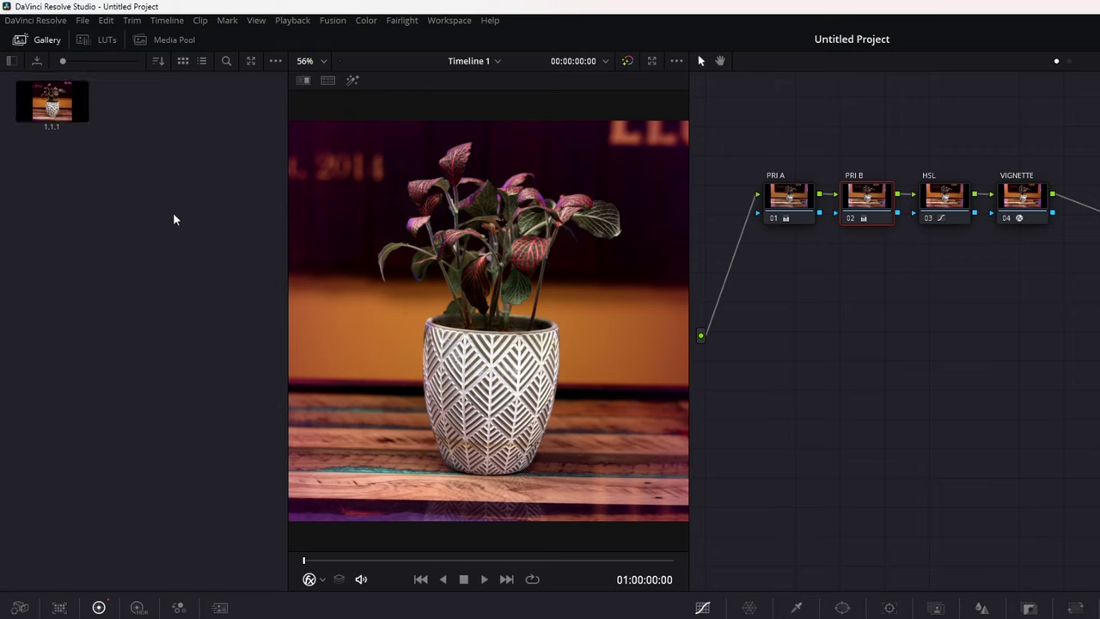
# - Start exporting gallery still 1.1.1
pyautogui.click(83, 101)
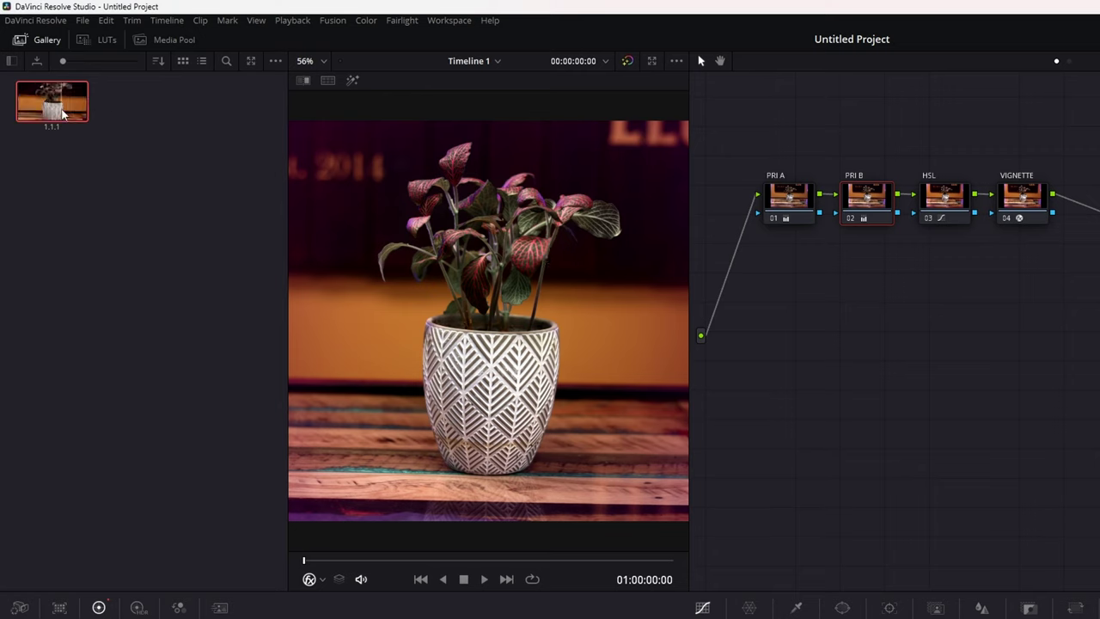
pyautogui.rightClick(62, 114)
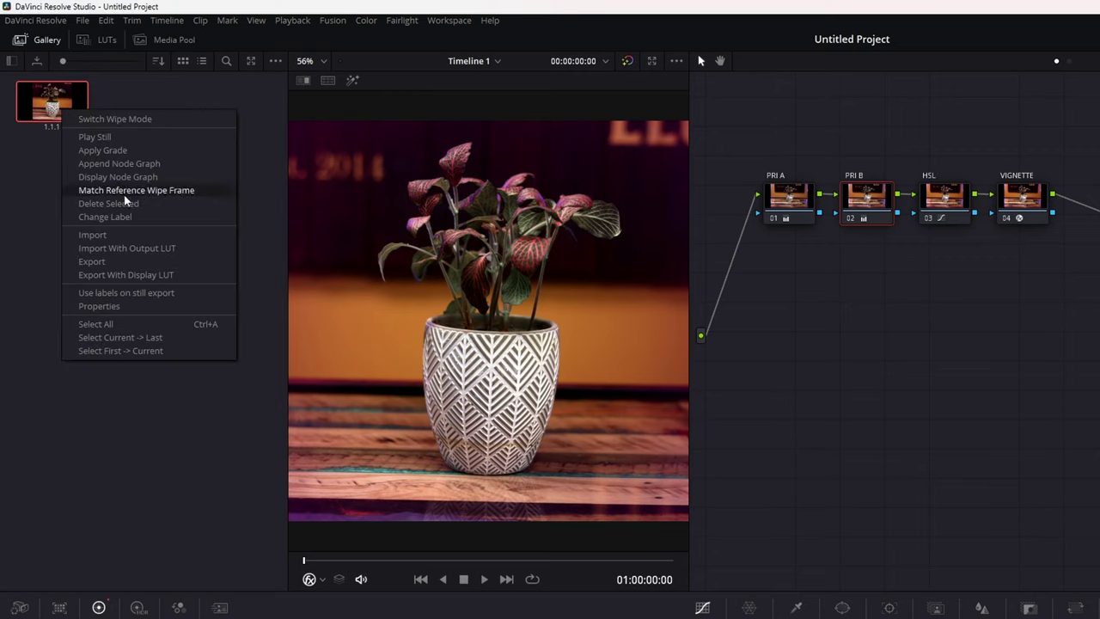
pyautogui.click(121, 259)
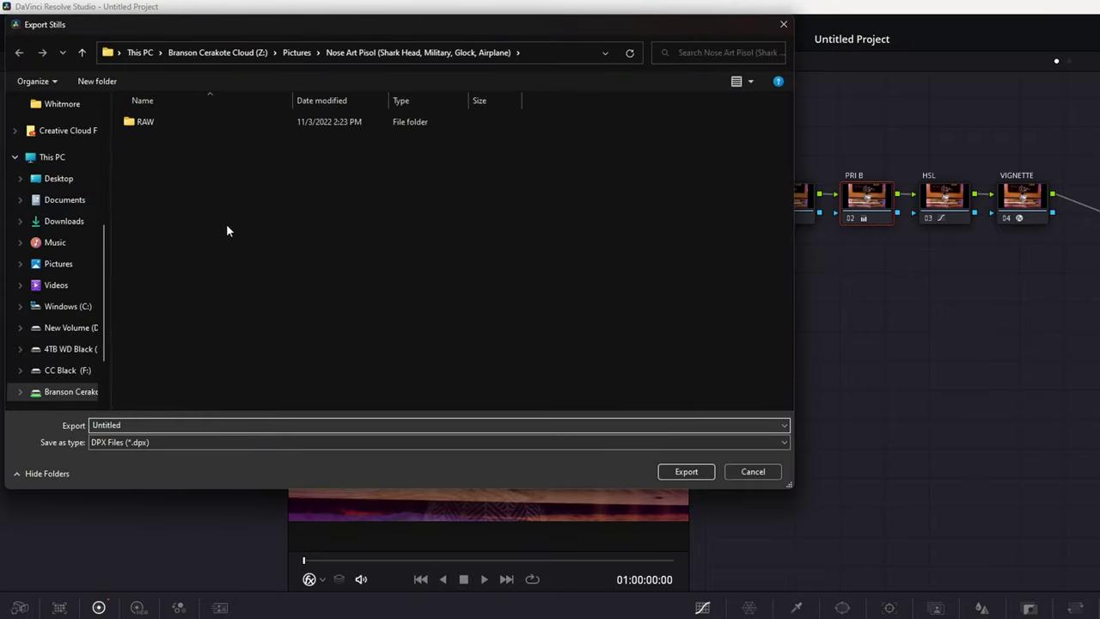
# - Browse to CC Black (F:) > DCIM > 100EOS_R as the export location
pyautogui.click(142, 53)
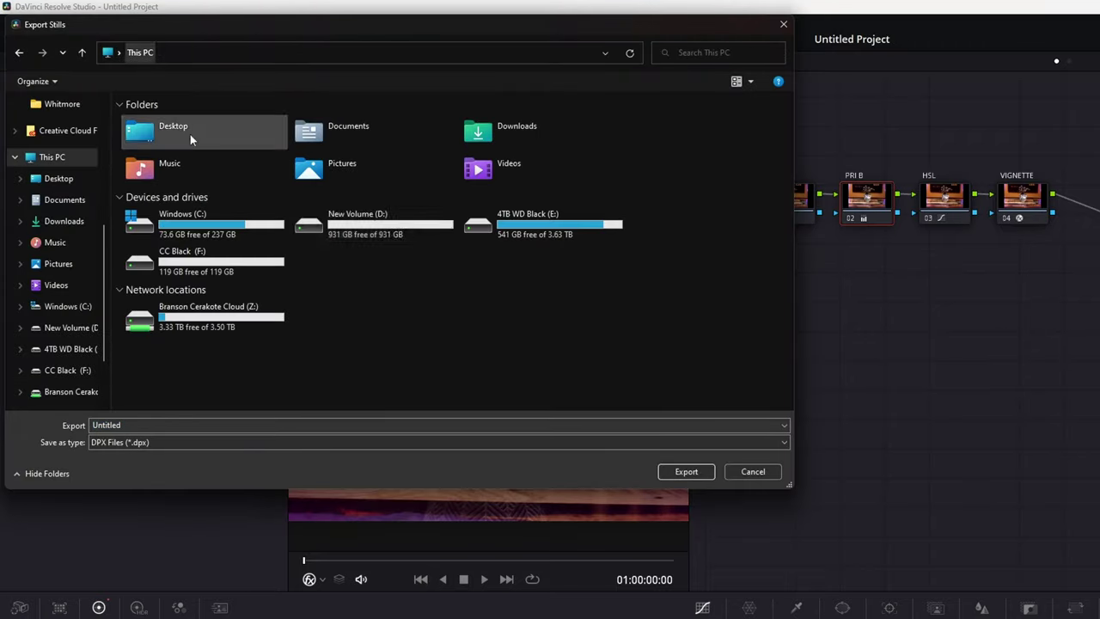
pyautogui.doubleClick(237, 264)
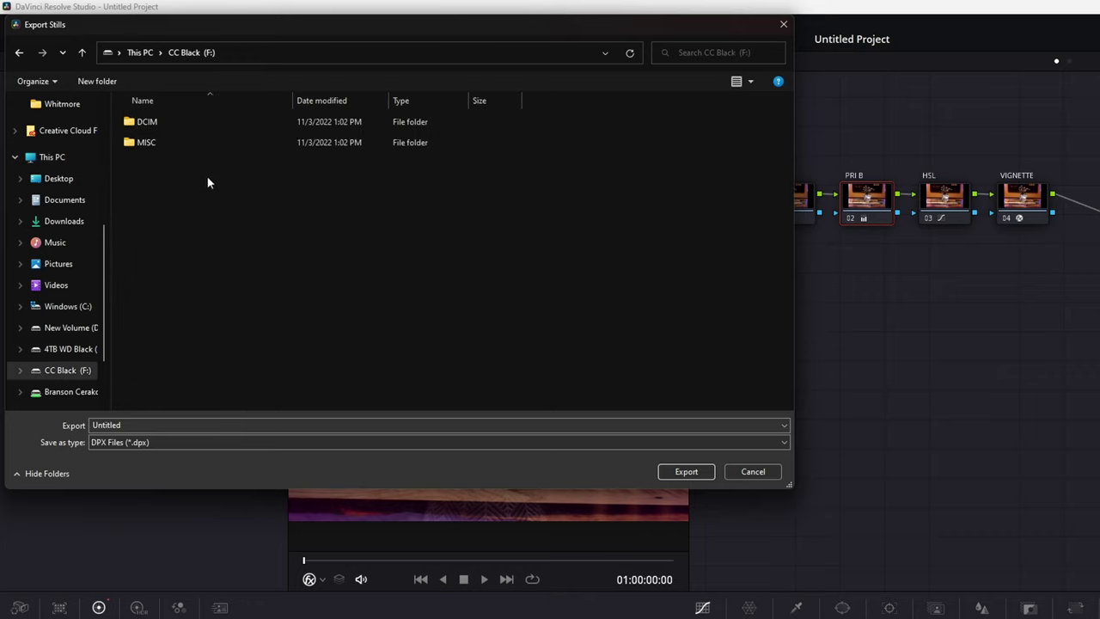
pyautogui.doubleClick(188, 120)
pyautogui.doubleClick(180, 120)
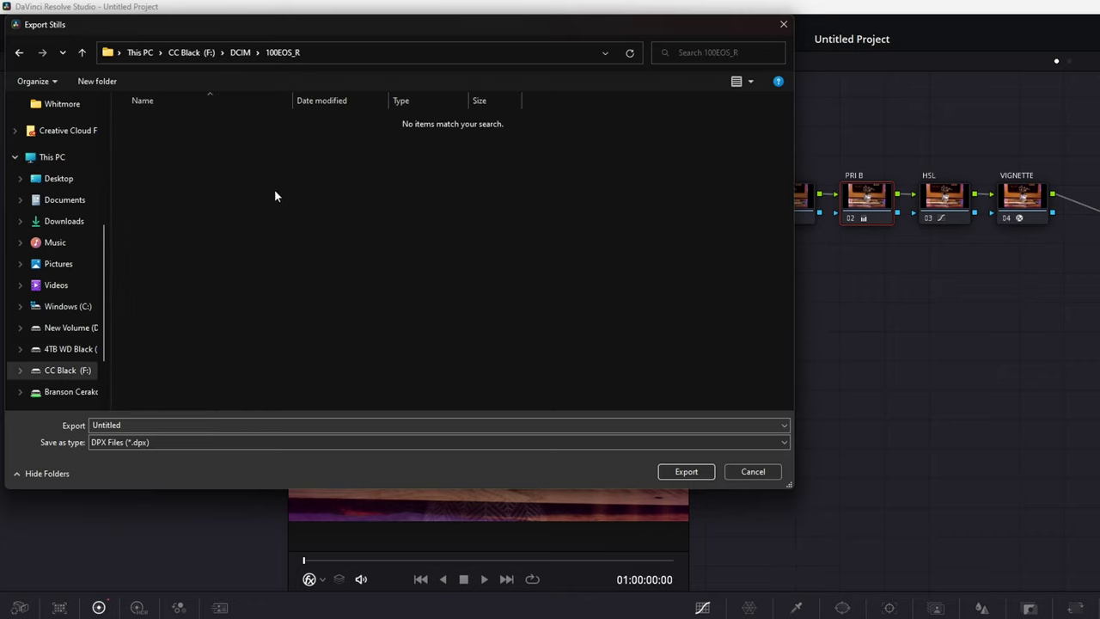
# - Export the still as a JPEG named 'How to render images in Davinci Resolve'
pyautogui.doubleClick(104, 425)
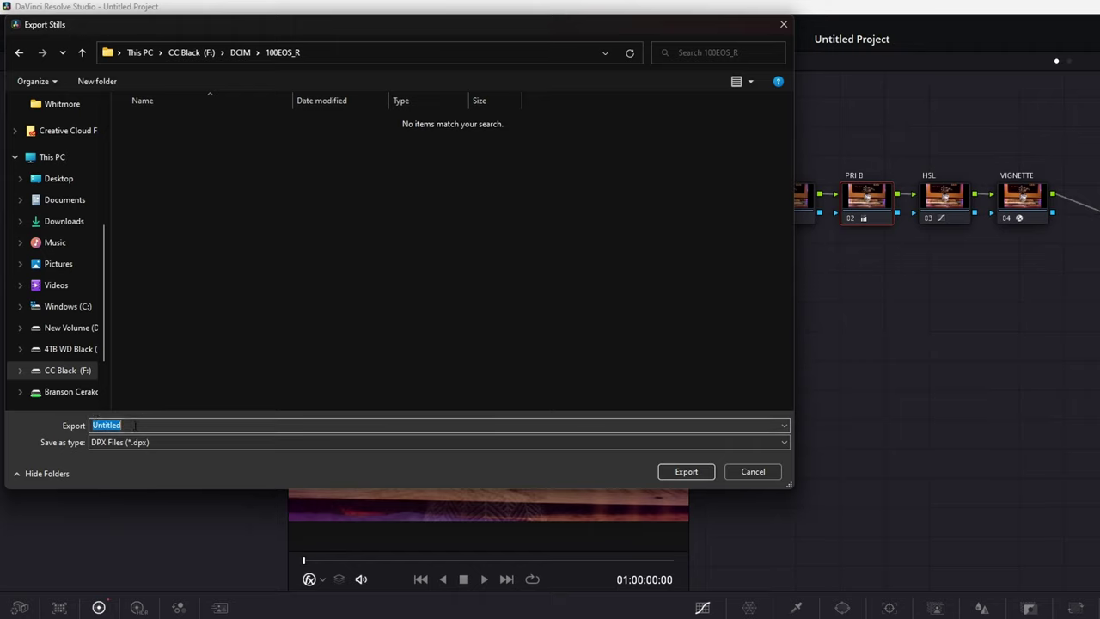
pyautogui.press('BackSpace')
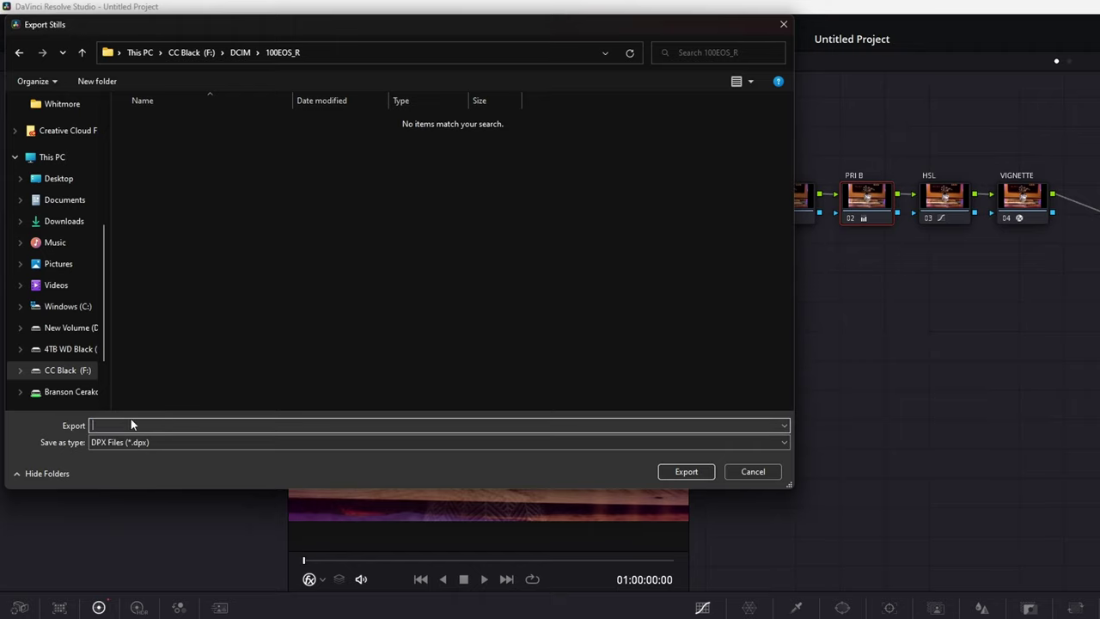
pyautogui.write('How to render images in Davinci Resolve')
pyautogui.click(129, 443)
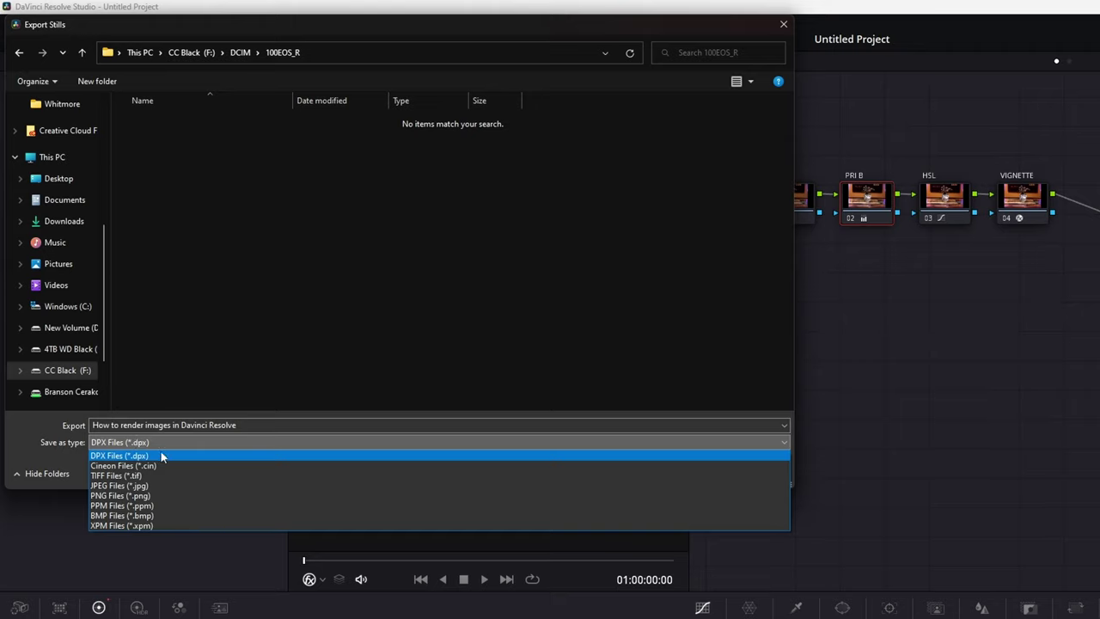
pyautogui.click(120, 486)
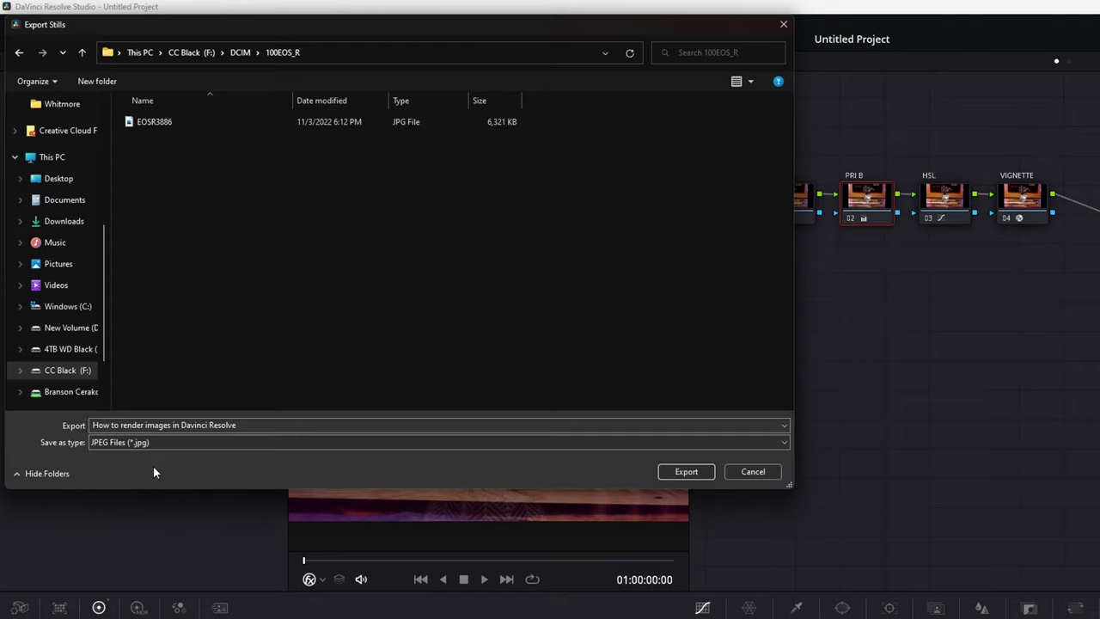
pyautogui.click(684, 472)
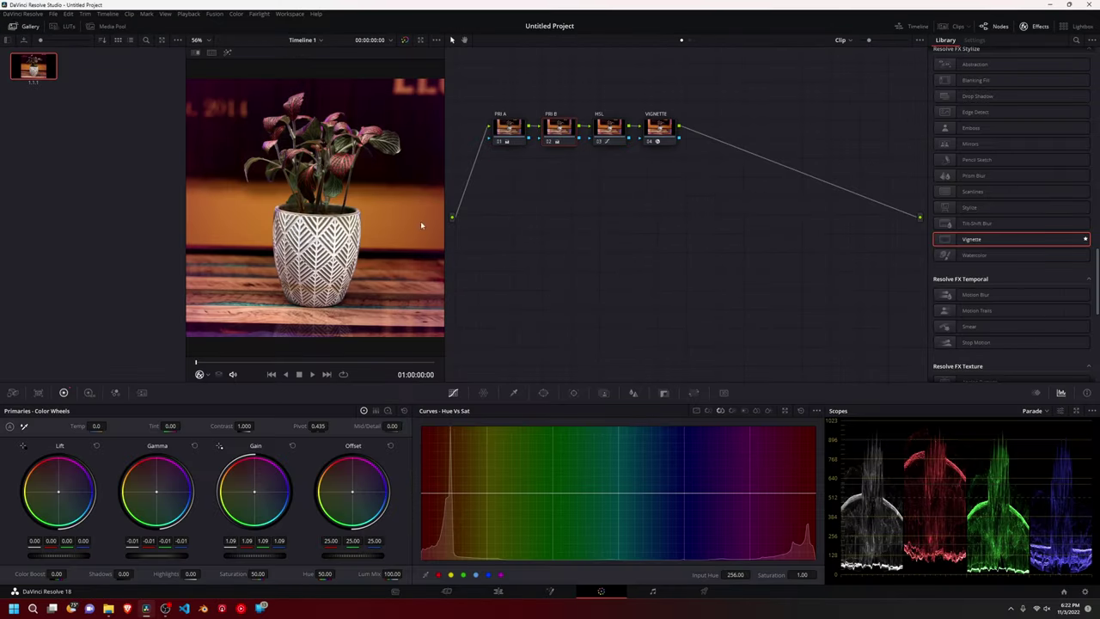
# - Permanently delete the .drx grade file from 100EOS_R and open the exported JPEG
pyautogui.click(108, 608)
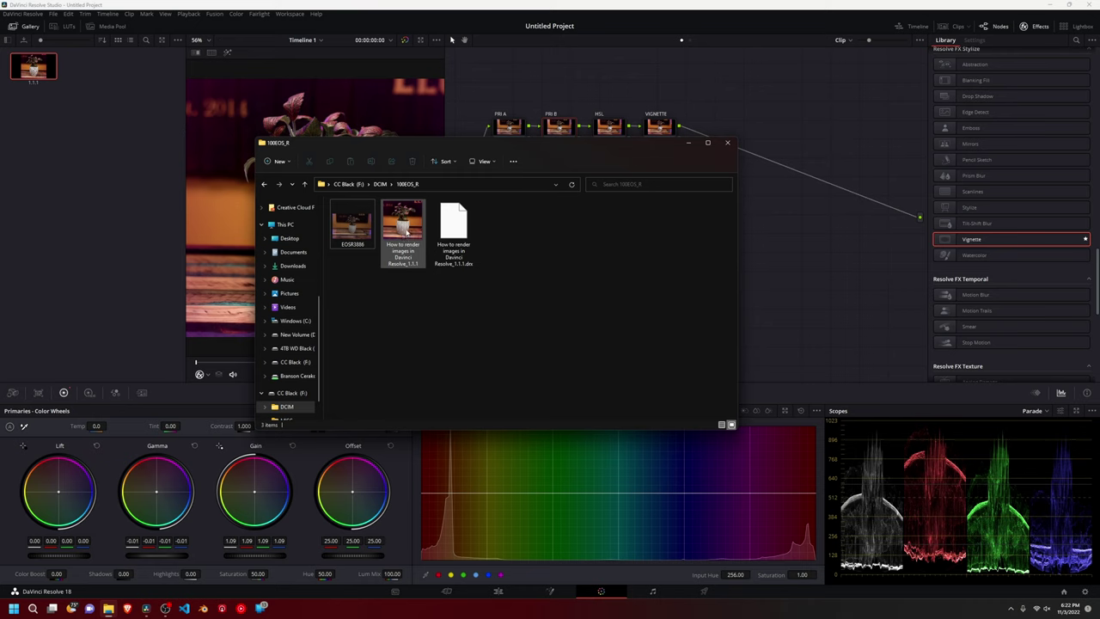
pyautogui.click(462, 232)
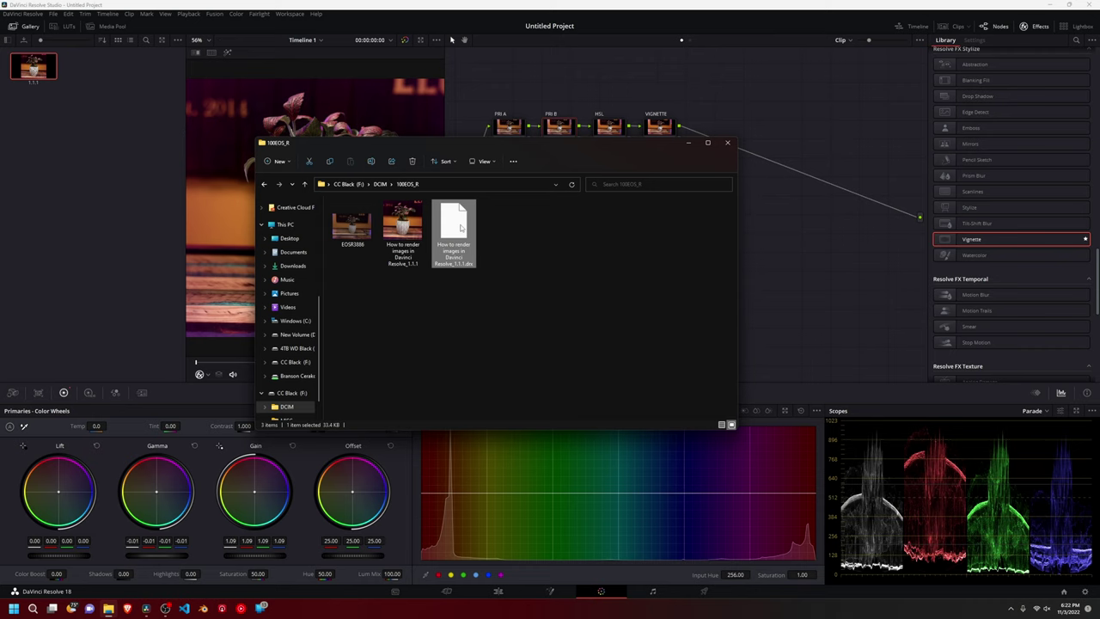
pyautogui.press('Delete')
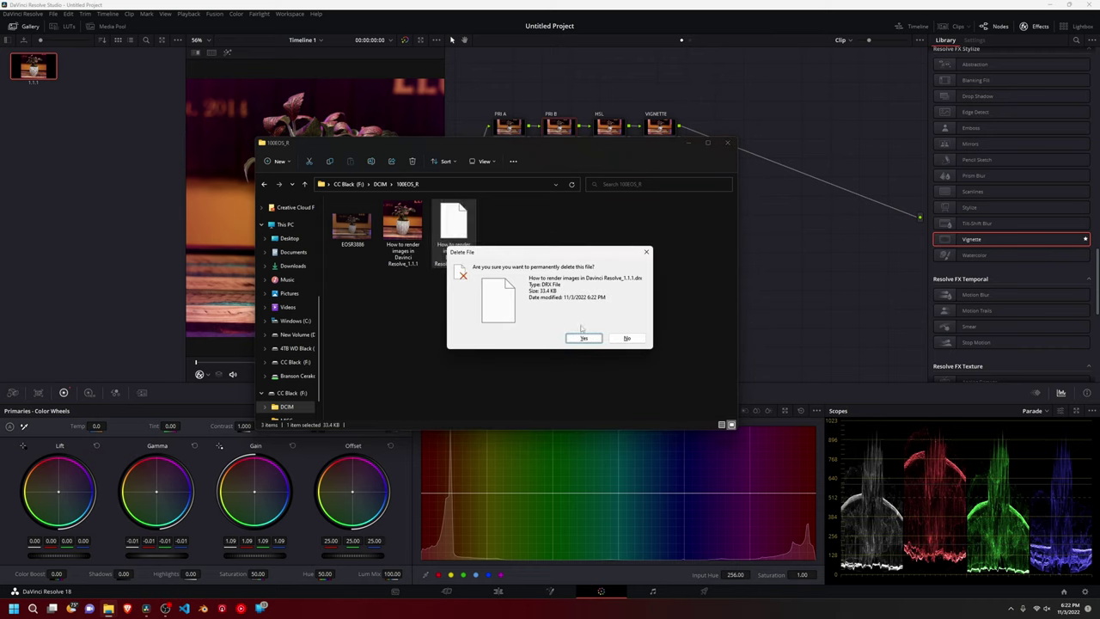
pyautogui.click(583, 339)
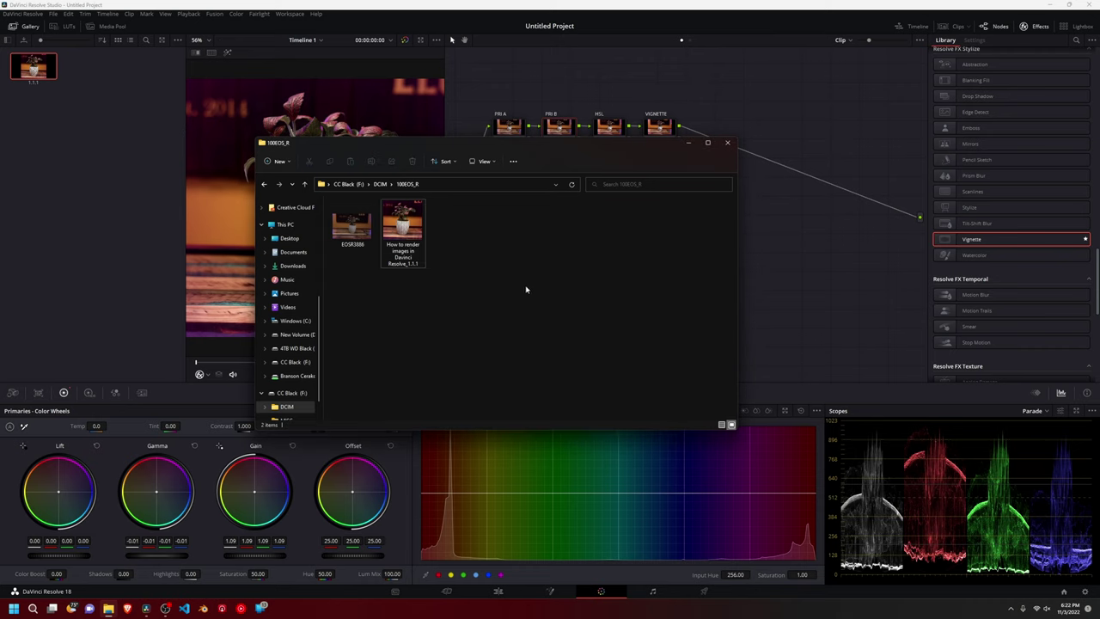
pyautogui.doubleClick(418, 218)
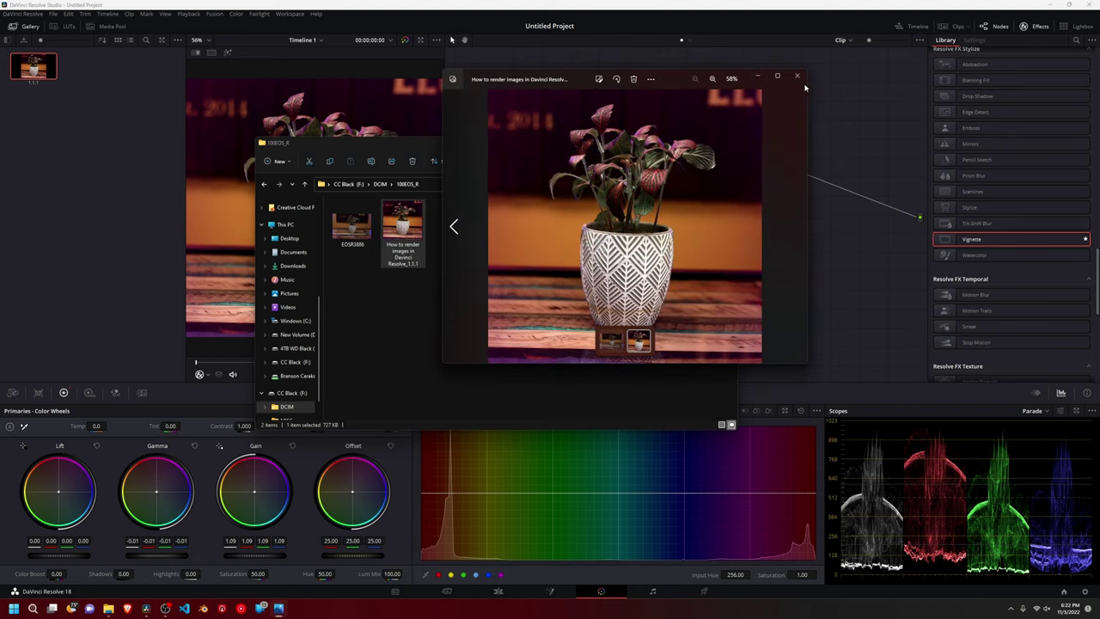
# - Maximize Photos to show the square purple-vignetted plant image full screen
pyautogui.click(777, 76)
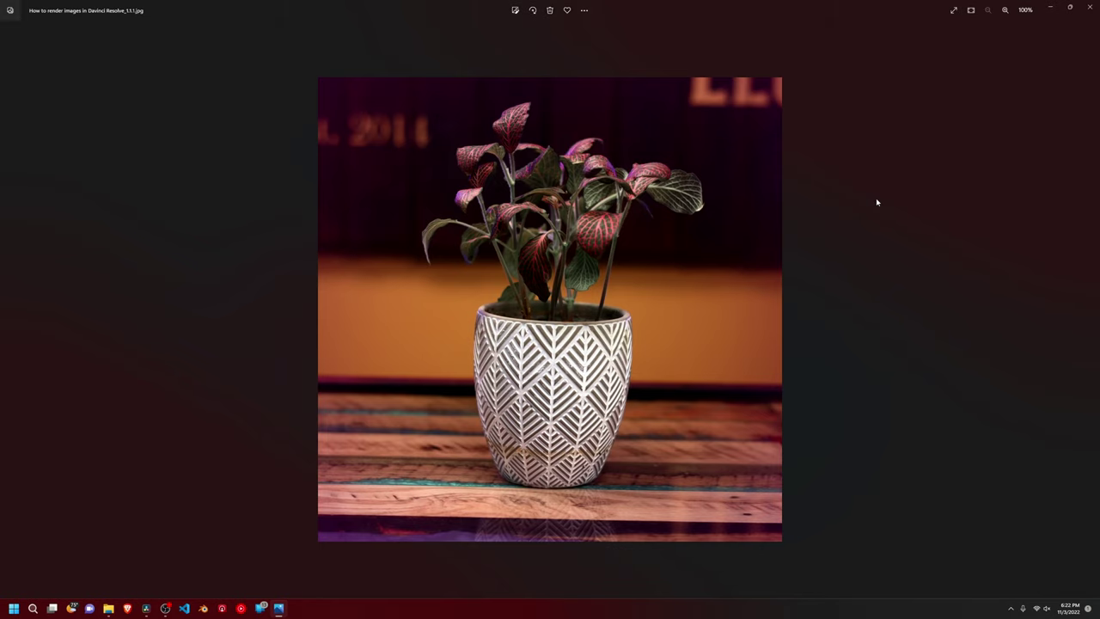
# - Minimize Photos and File Explorer, then grab the graded frame as another still
pyautogui.click(1049, 9)
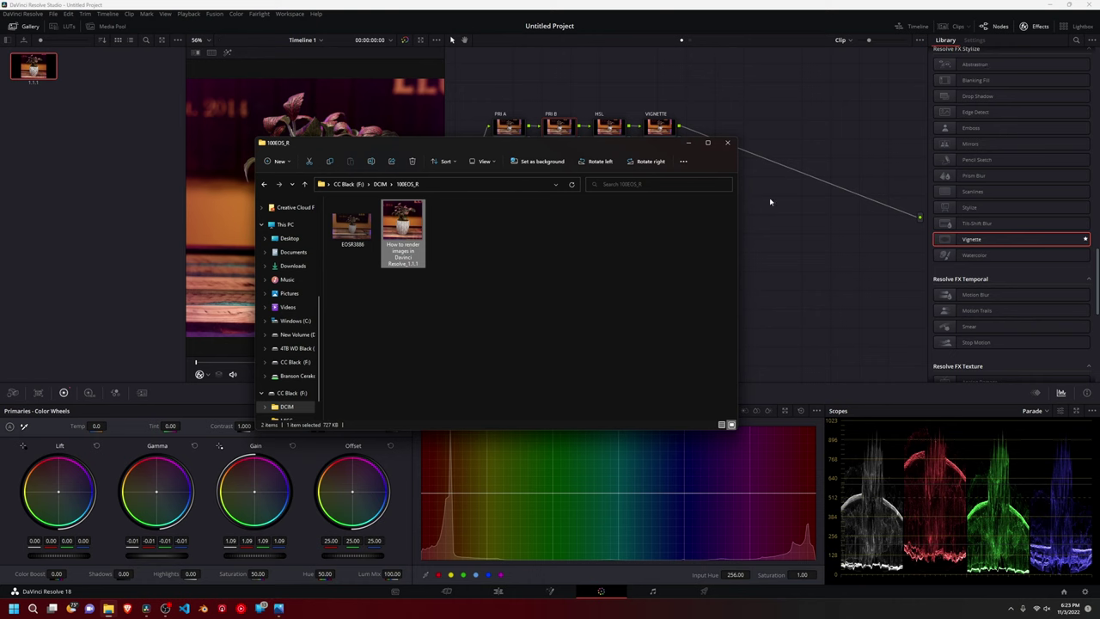
pyautogui.click(688, 142)
pyautogui.rightClick(352, 151)
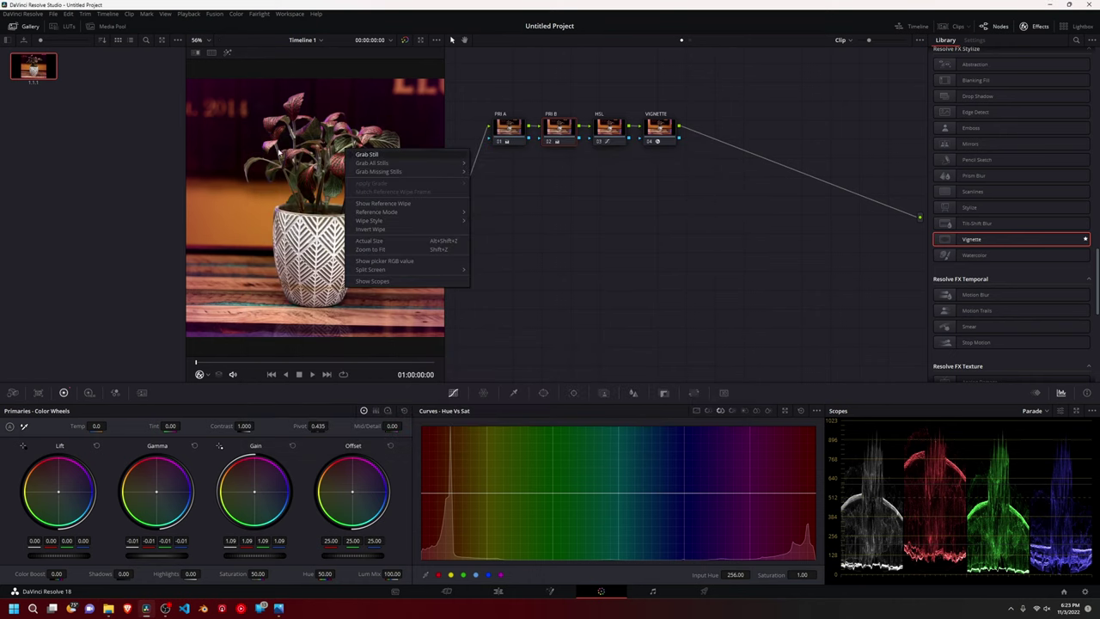
pyautogui.click(370, 155)
# - Dismiss the gallery still's options and return to the Edit page
pyautogui.rightClick(43, 73)
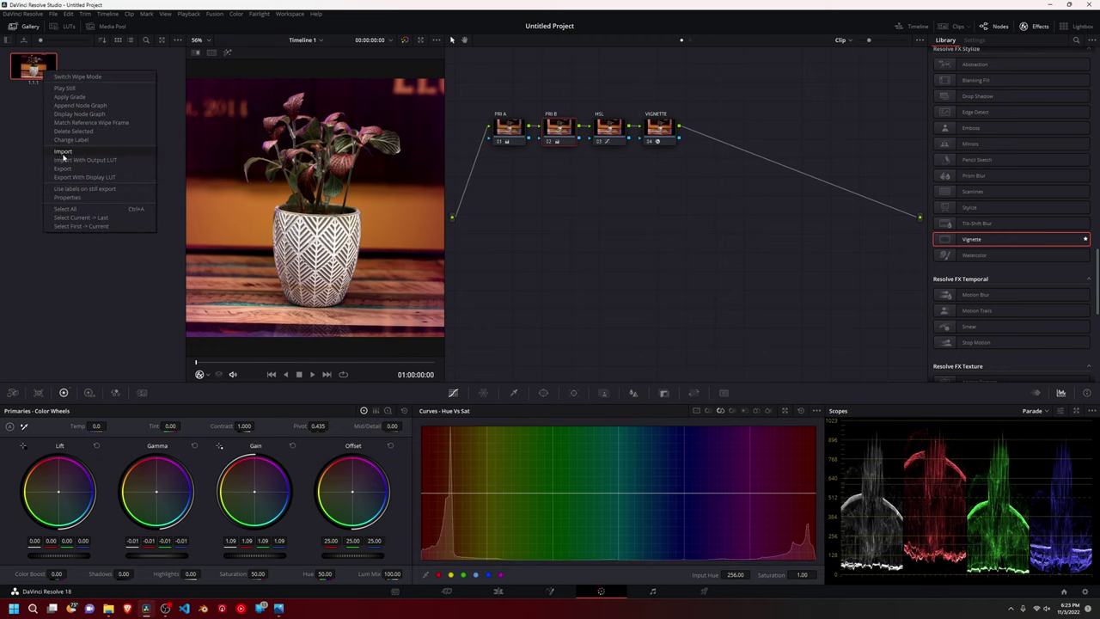
pyautogui.click(35, 139)
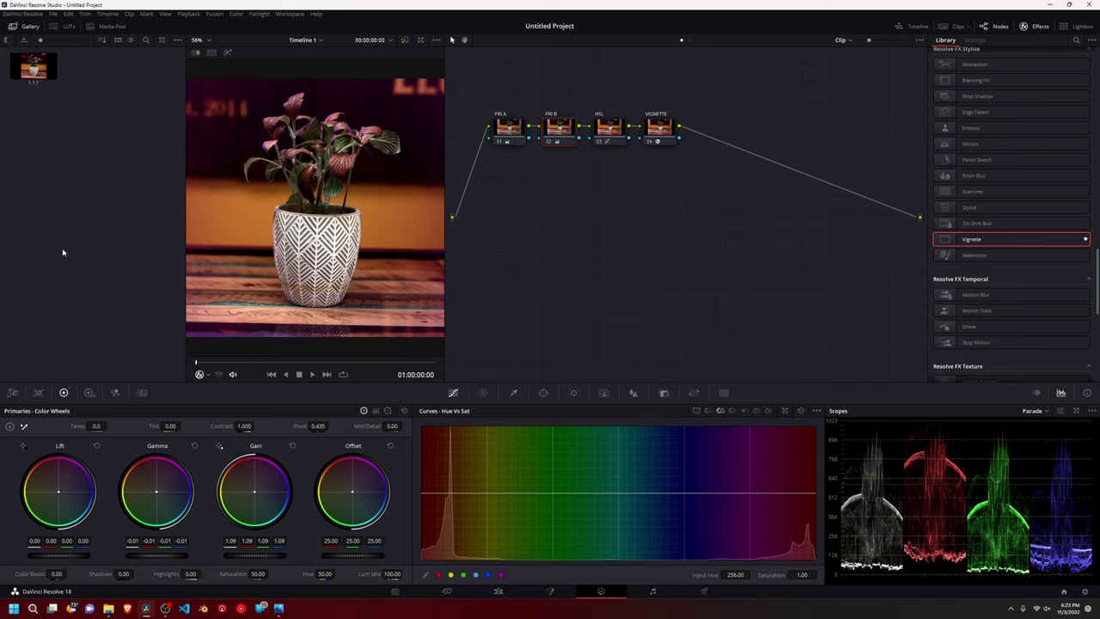
pyautogui.click(498, 591)
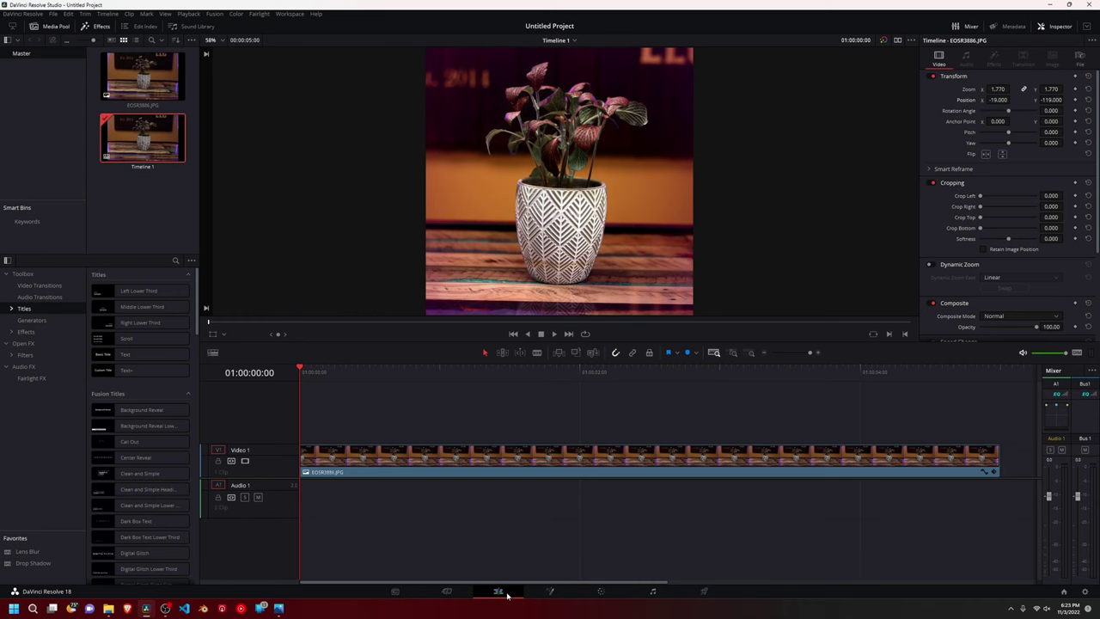
# - Switch to the Deliver page showing QuickTime H.264 1080 x 1080 settings and an empty queue
pyautogui.click(707, 591)
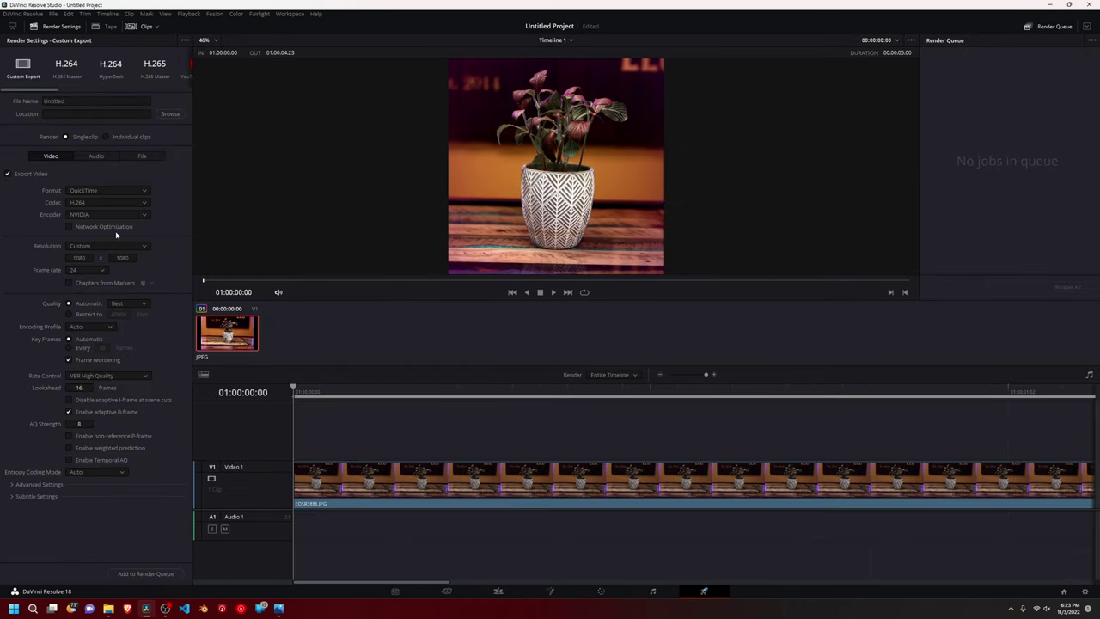